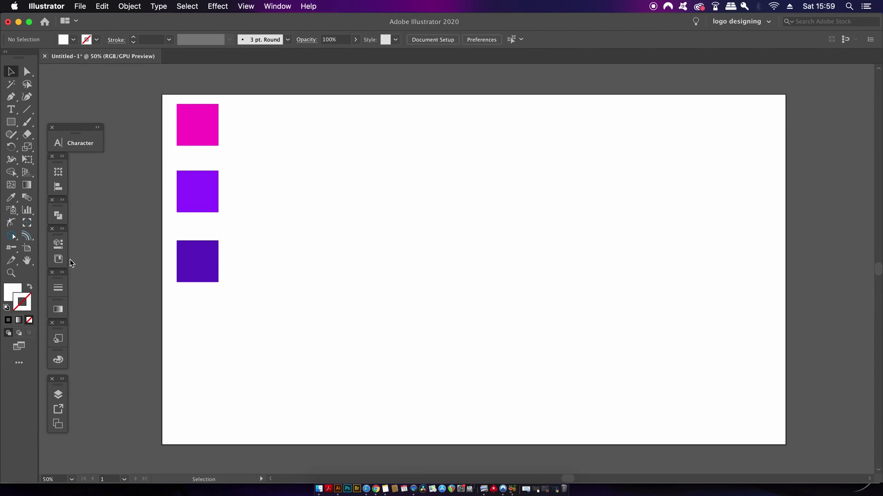
# - Show the Swatches panel and move it clear of the coloured squares
pyautogui.click(266, 5)
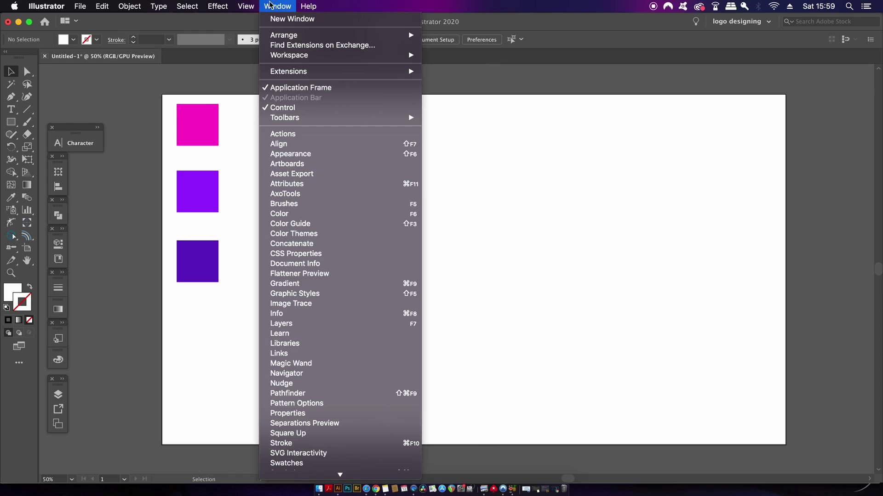
pyautogui.click(304, 464)
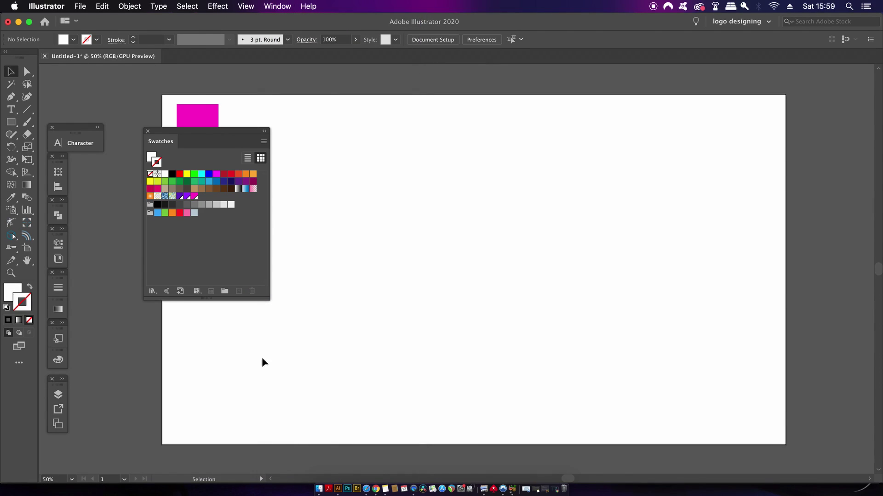
pyautogui.moveTo(209, 130); pyautogui.dragTo(493, 88)
# - Save the three purple and magenta squares as a new colour group
pyautogui.moveTo(248, 114); pyautogui.dragTo(171, 290)
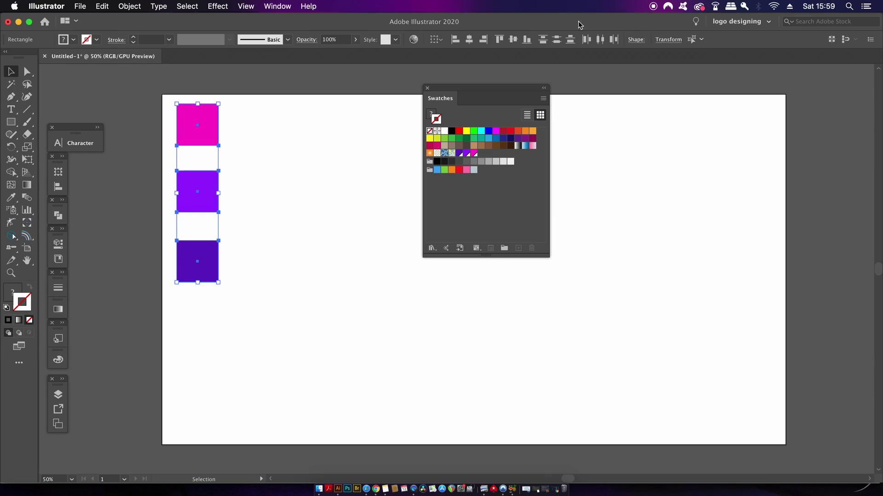
pyautogui.click(543, 99)
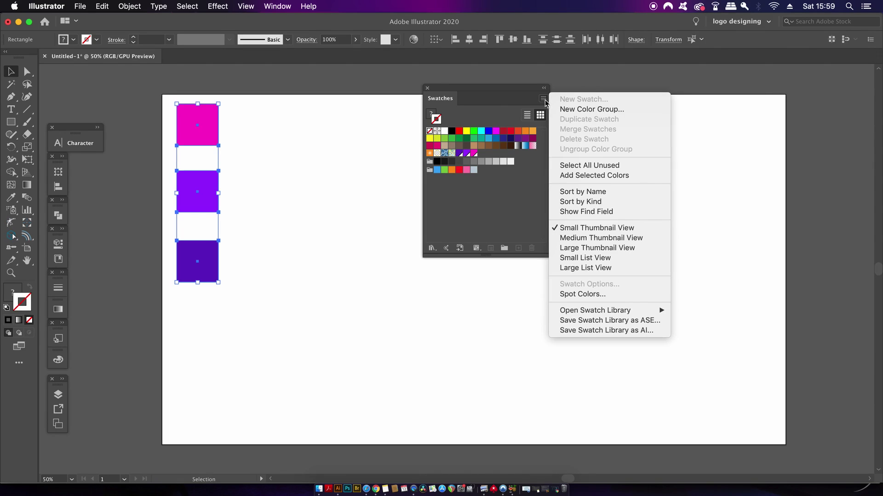
pyautogui.click(586, 108)
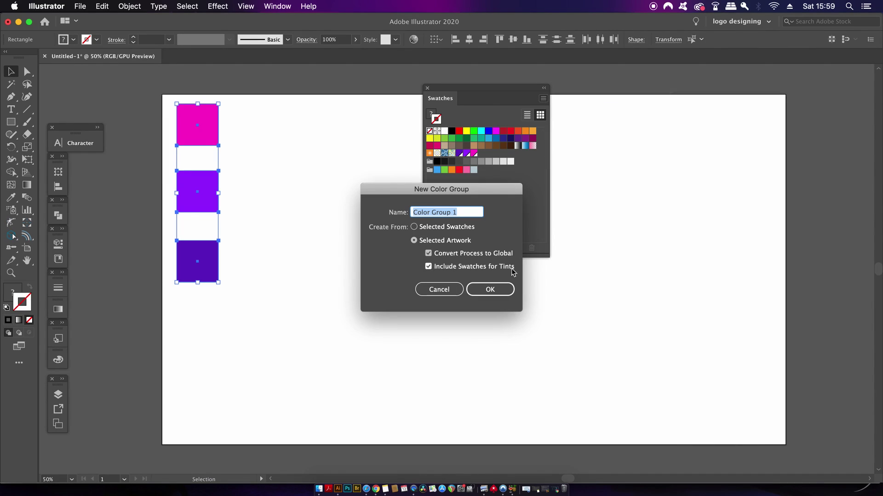
pyautogui.click(490, 289)
# - Delete the three coloured squares from the artboard
pyautogui.moveTo(279, 116); pyautogui.dragTo(185, 303)
pyautogui.press('Delete')
pyautogui.moveTo(452, 91); pyautogui.dragTo(105, 168)
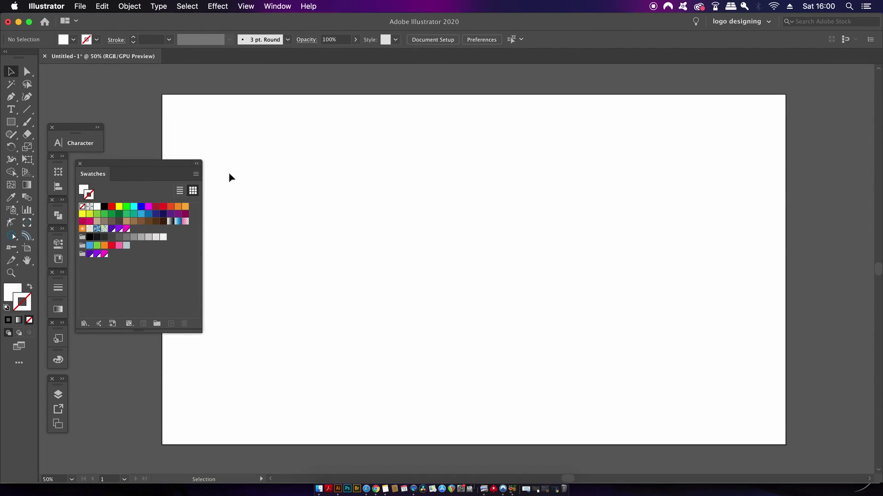
# - Switch the Color panel's colour mode to HSB
pyautogui.hscroll(-5, 230, 177)
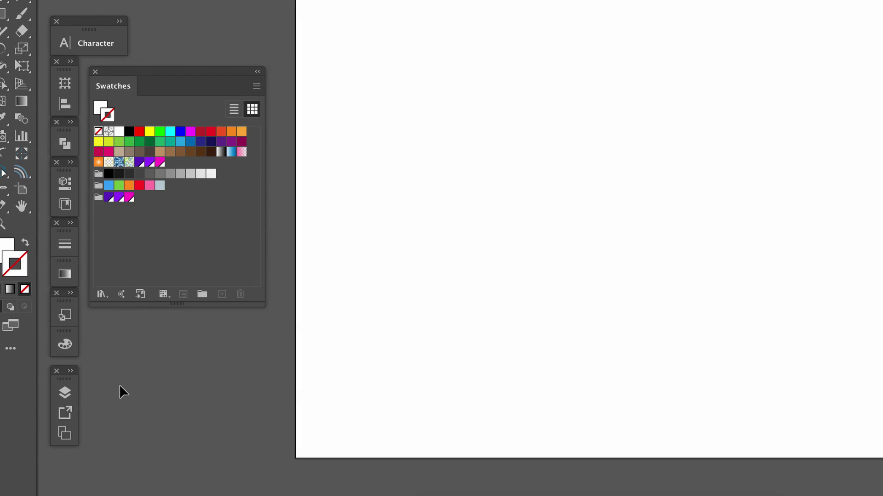
pyautogui.click(73, 350)
pyautogui.click(247, 339)
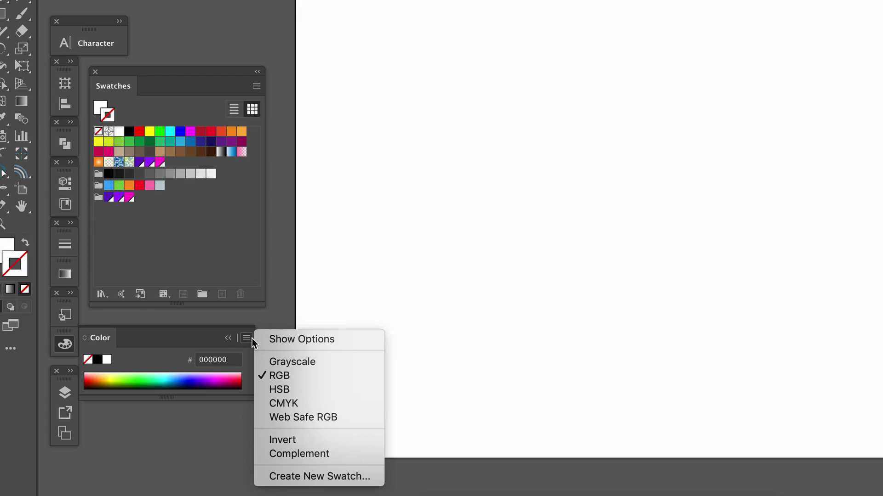
pyautogui.click(335, 392)
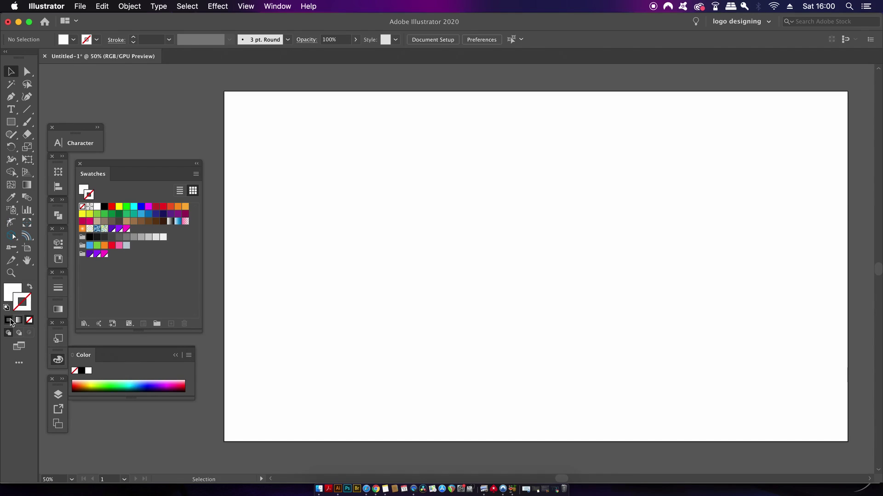
# - Reset default colours, set fill to None and give the stroke a white-to-black gradient
pyautogui.press('d')
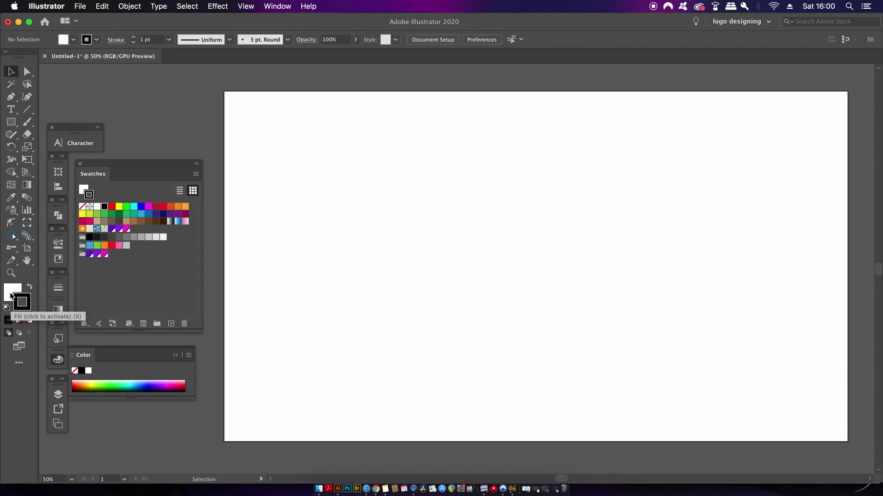
pyautogui.click(29, 320)
pyautogui.click(27, 304)
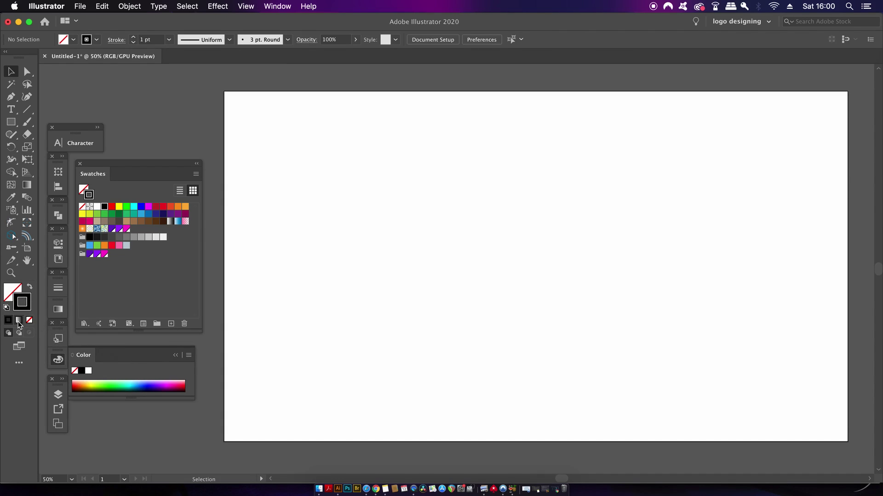
pyautogui.click(19, 322)
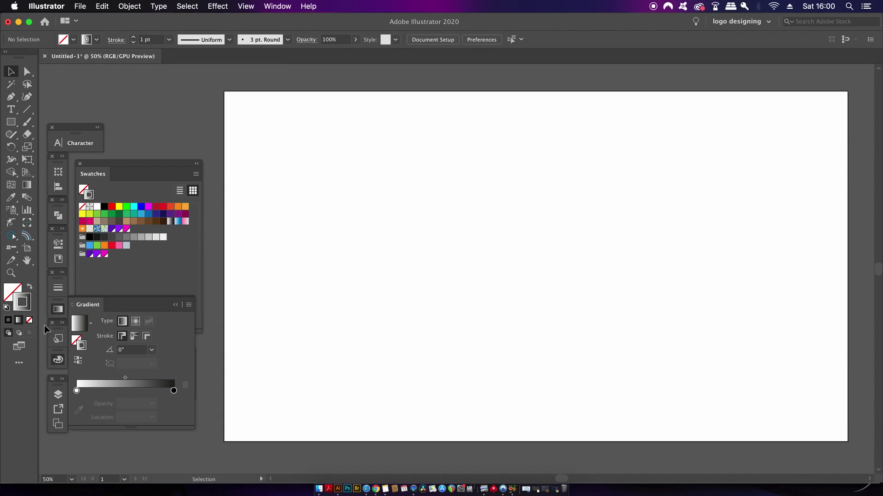
# - Draw a circle with the Ellipse tool and move it toward the artboard centre
pyautogui.click(134, 338)
pyautogui.press('l')
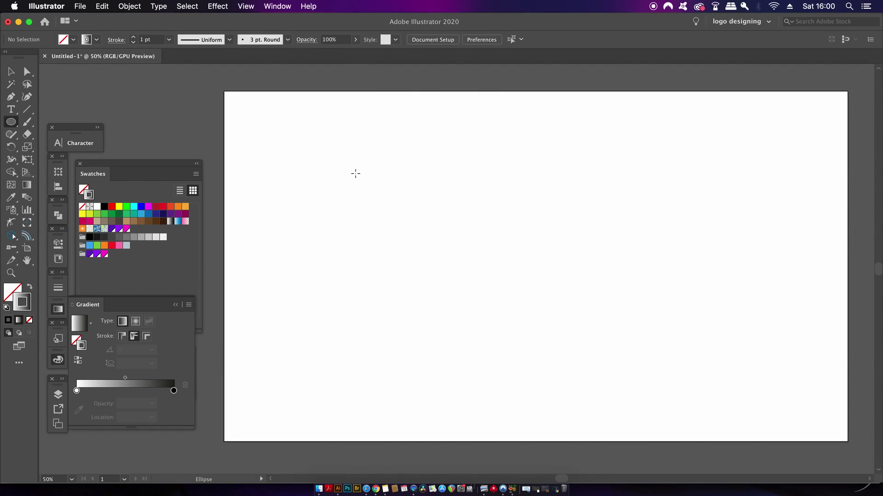
pyautogui.moveTo(327, 140); pyautogui.dragTo(440, 270)
pyautogui.press('v')
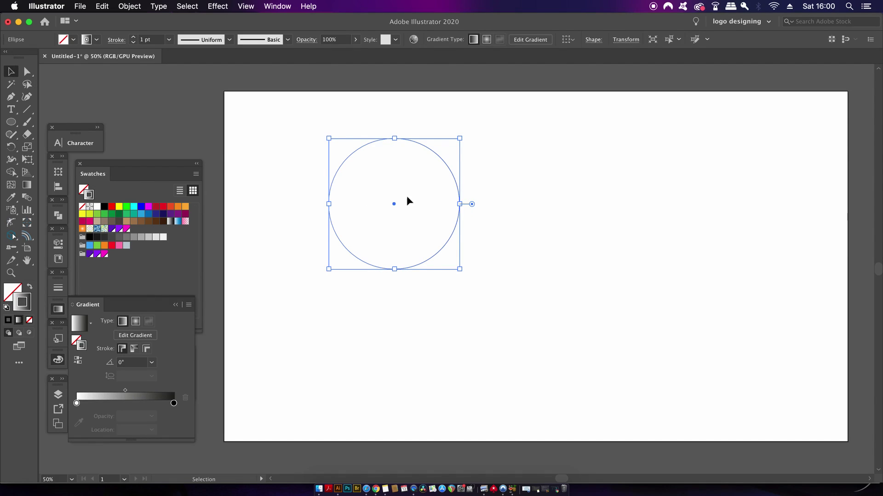
pyautogui.moveTo(430, 150); pyautogui.dragTo(512, 186)
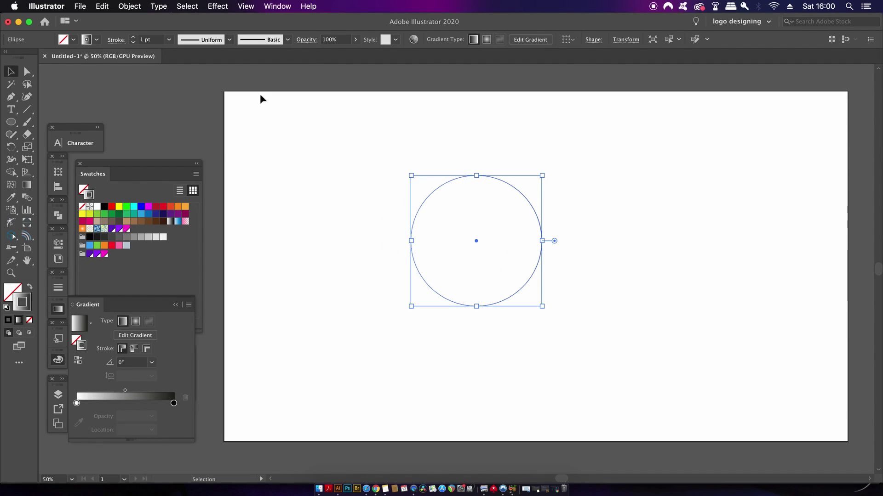
# - Set the circle's stroke weight to 100 pt
pyautogui.click(169, 39)
pyautogui.click(193, 270)
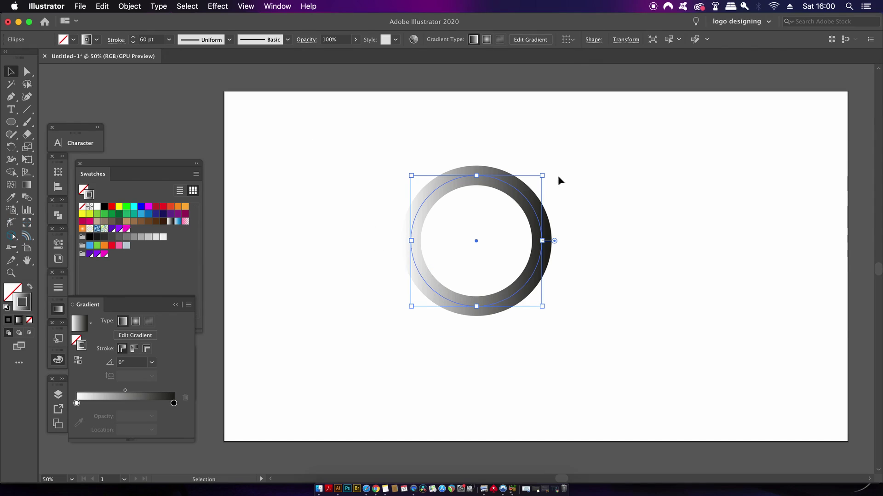
pyautogui.click(169, 40)
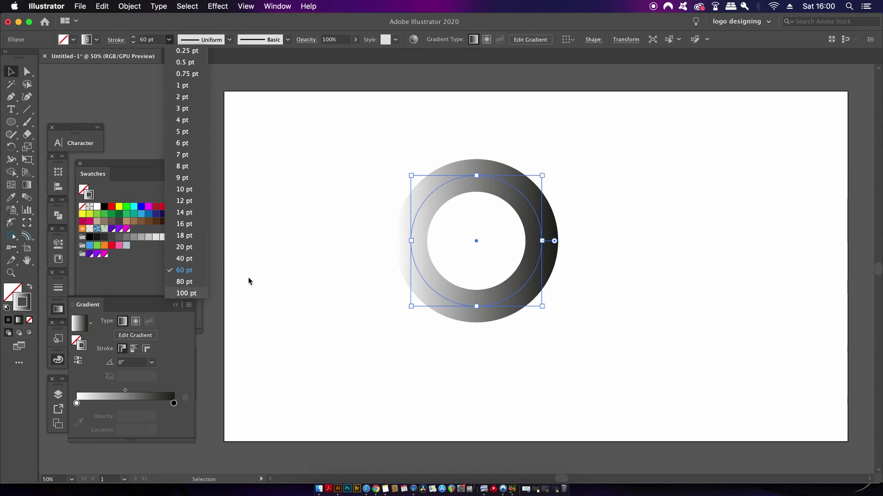
pyautogui.click(186, 293)
# - Scale the thick ring down to a smaller size
pyautogui.moveTo(542, 176)
pyautogui.mouseDown()
pyautogui.moveTo(465, 242)
pyautogui.moveTo(459, 258)
pyautogui.mouseUp()
pyautogui.press('super+equal')
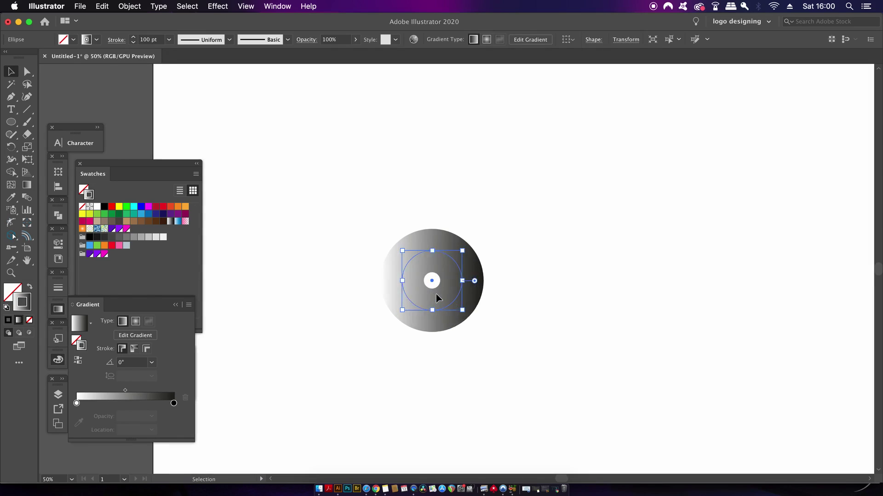
pyautogui.scroll(3, 436, 299)
pyautogui.moveTo(495, 197); pyautogui.dragTo(461, 230)
pyautogui.click(507, 228)
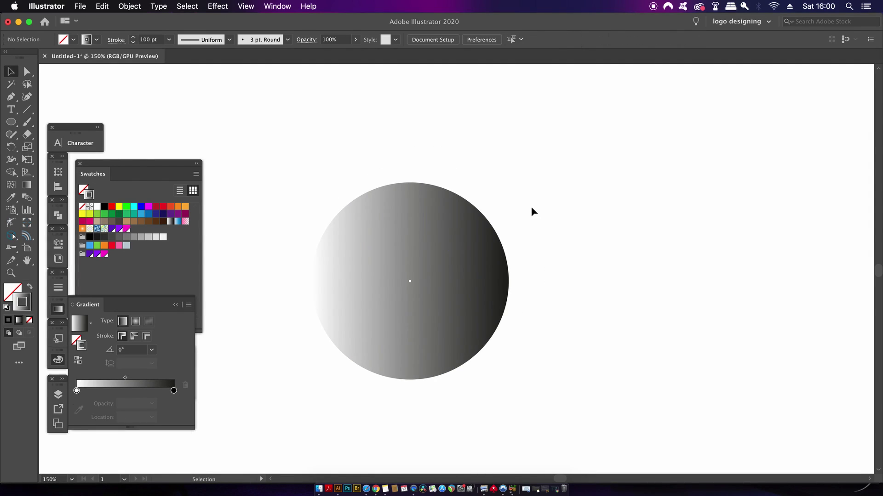
pyautogui.click(473, 271)
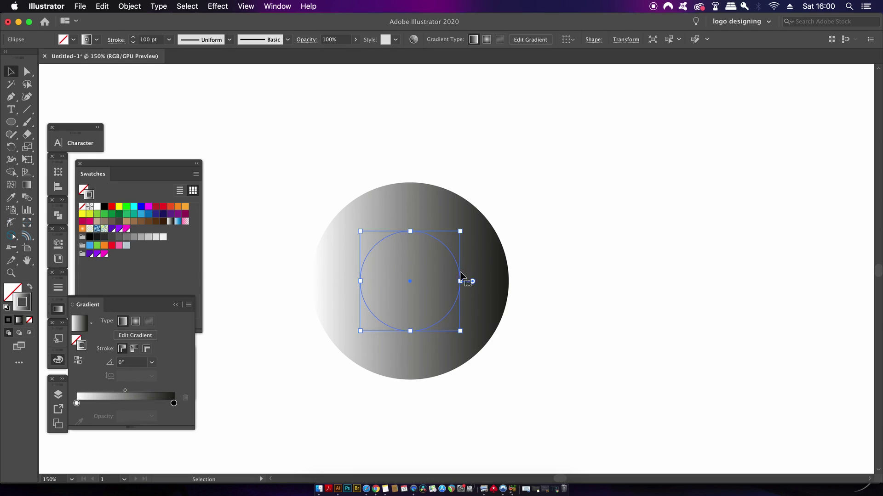
# - Apply the gradient along the stroke so the white-to-black shading sweeps around the ring
pyautogui.click(135, 349)
pyautogui.click(280, 355)
pyautogui.click(453, 272)
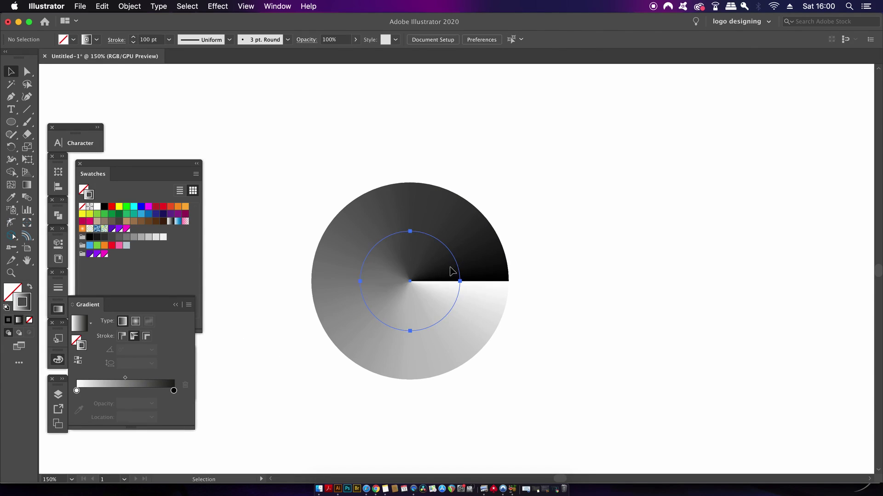
pyautogui.scroll(2, 456, 262)
pyautogui.moveTo(462, 201)
pyautogui.mouseDown()
pyautogui.moveTo(473, 217)
pyautogui.moveTo(462, 203)
pyautogui.mouseUp()
pyautogui.click(538, 175)
pyautogui.scroll(-1, 499, 229)
pyautogui.scroll(-1, 502, 232)
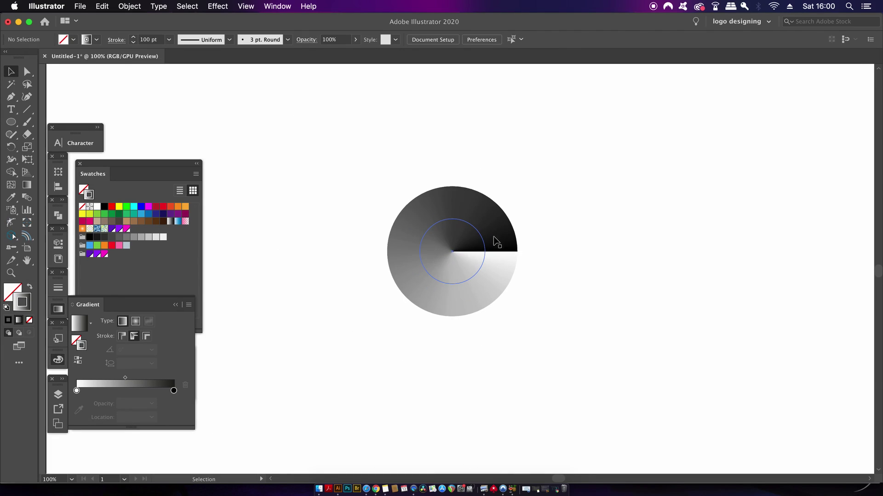
pyautogui.hscroll(-2, 361, 274)
# - Move the circle higher, rotate it 45° and reverse its gradient
pyautogui.moveTo(469, 288); pyautogui.dragTo(469, 200)
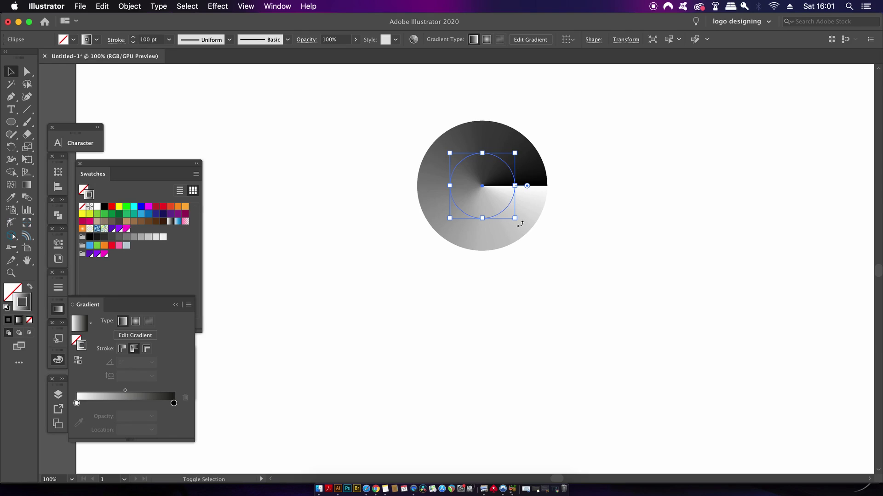
pyautogui.moveTo(520, 224); pyautogui.dragTo(496, 251)
pyautogui.click(602, 275)
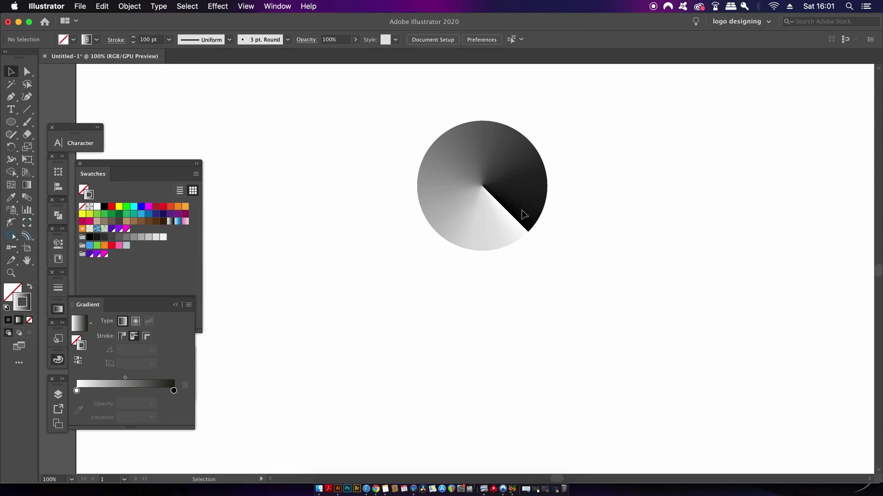
pyautogui.click(522, 213)
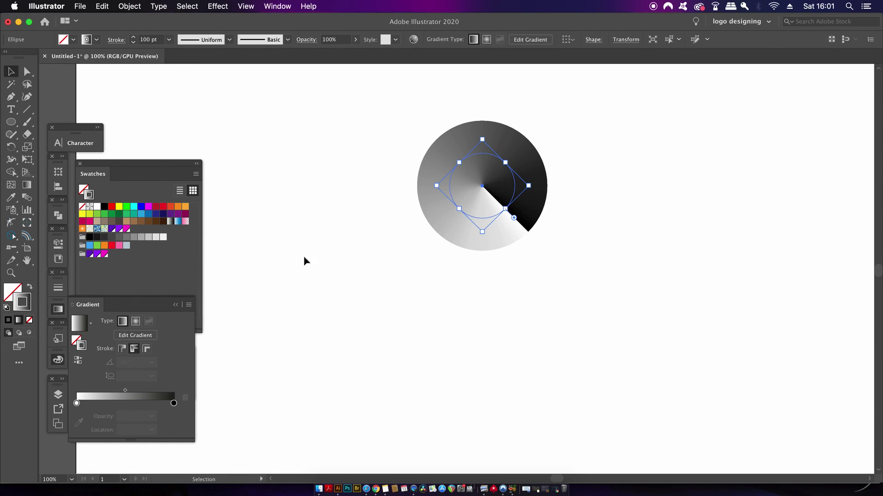
pyautogui.click(79, 362)
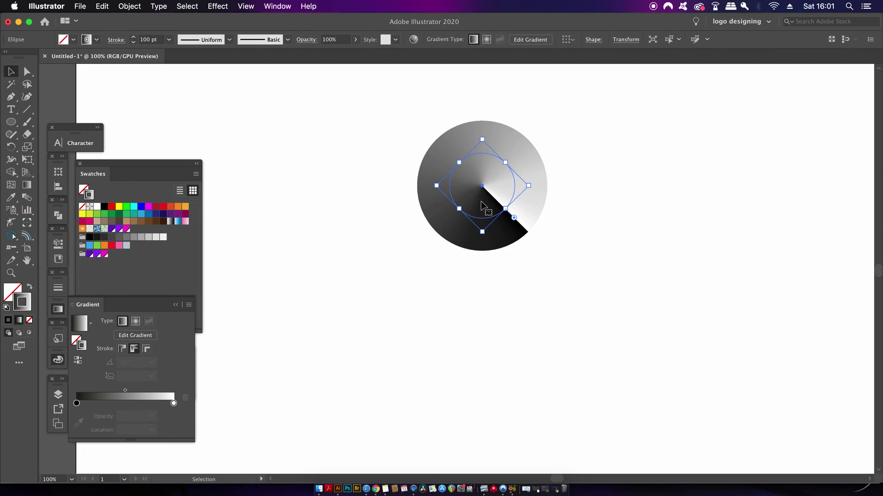
# - Place a copy directly below, rotate it 135° and reverse its gradient
pyautogui.moveTo(480, 202); pyautogui.dragTo(479, 293)
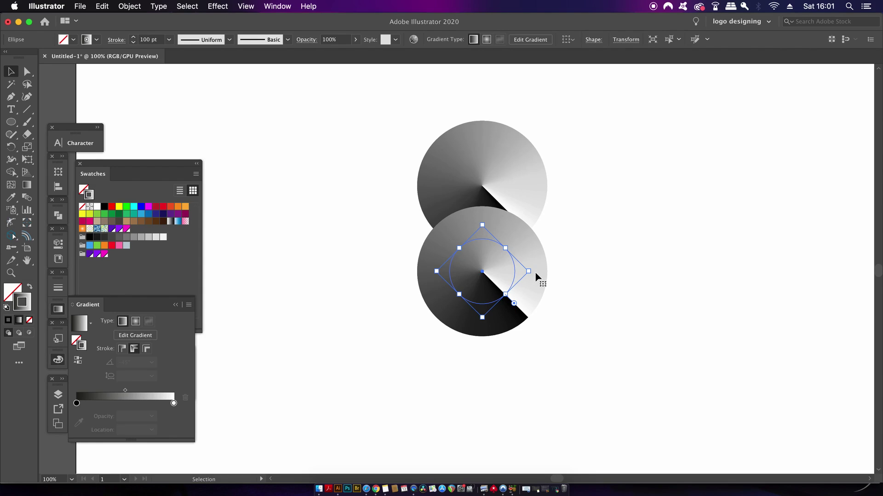
pyautogui.moveTo(536, 276); pyautogui.dragTo(424, 290)
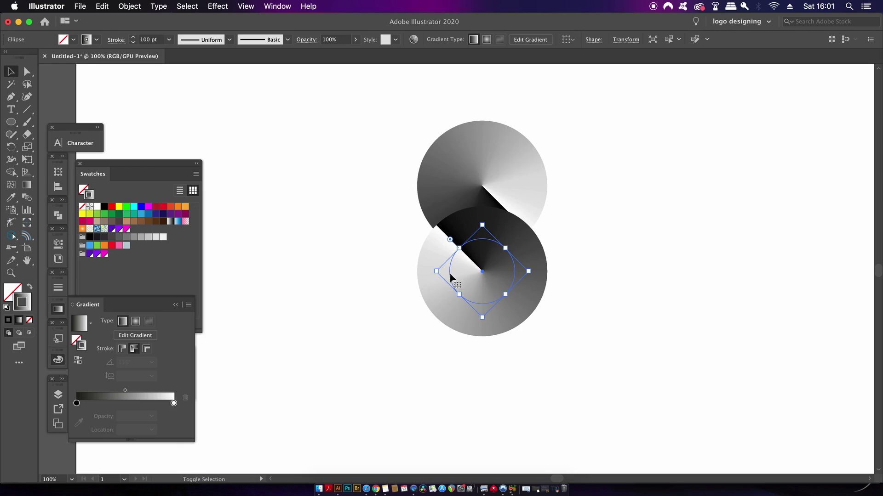
pyautogui.click(78, 360)
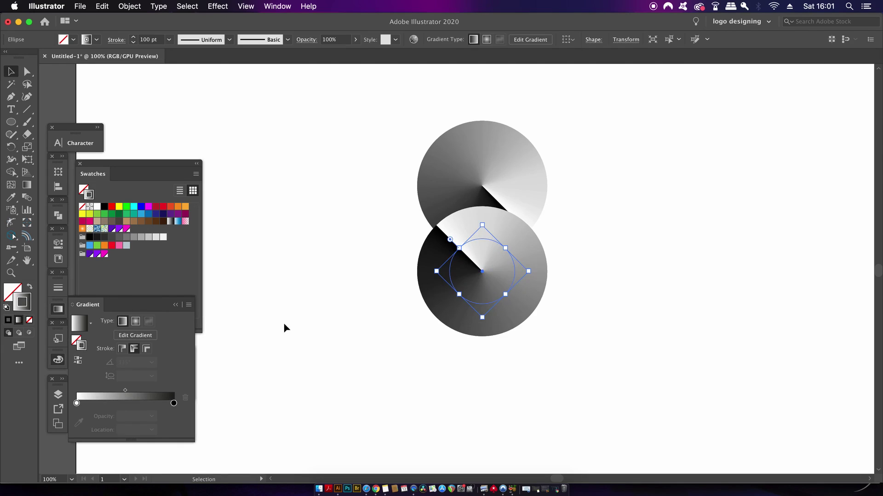
pyautogui.click(286, 329)
# - Move the lower circle down, then nudge it up three steps to align the seams
pyautogui.press('super+equal')
pyautogui.press('super+equal')
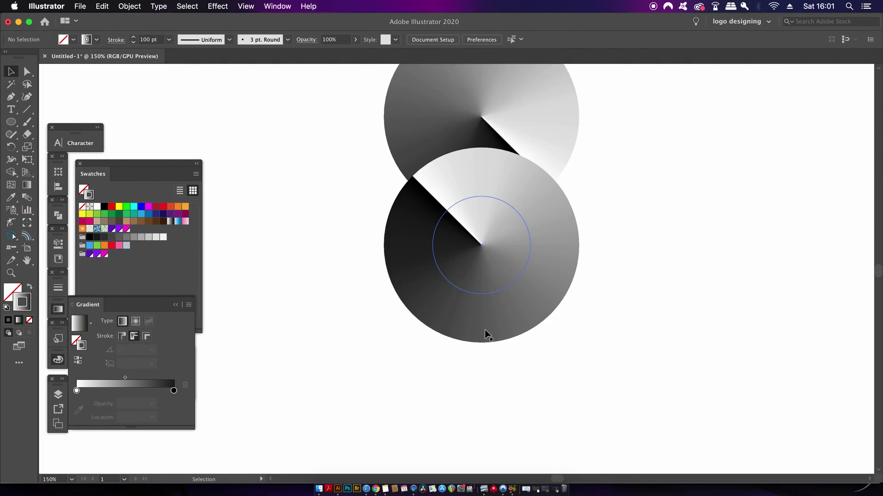
pyautogui.moveTo(520, 228); pyautogui.dragTo(518, 322)
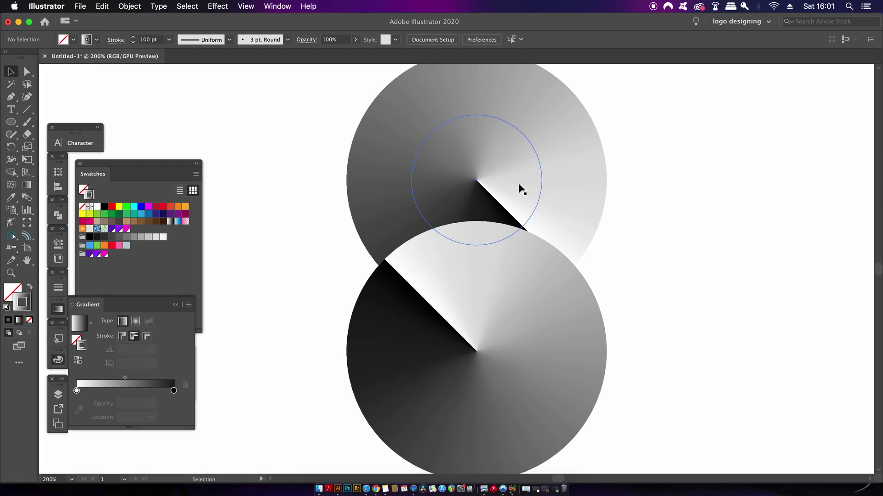
pyautogui.click(506, 299)
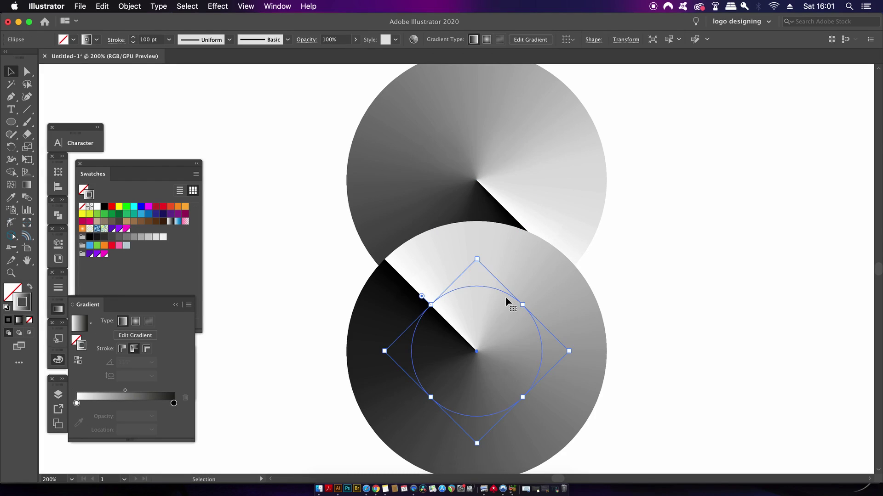
pyautogui.moveTo(506, 298); pyautogui.dragTo(507, 318)
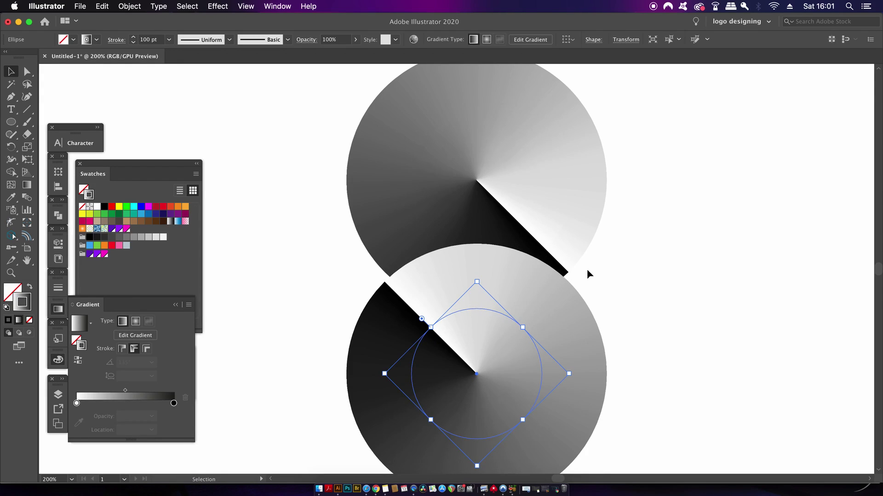
pyautogui.press('Up')
pyautogui.press('Up')
pyautogui.press('Up')
pyautogui.press('Up')
pyautogui.press('Up')
pyautogui.press('Up')
pyautogui.press('Up')
pyautogui.press('Up')
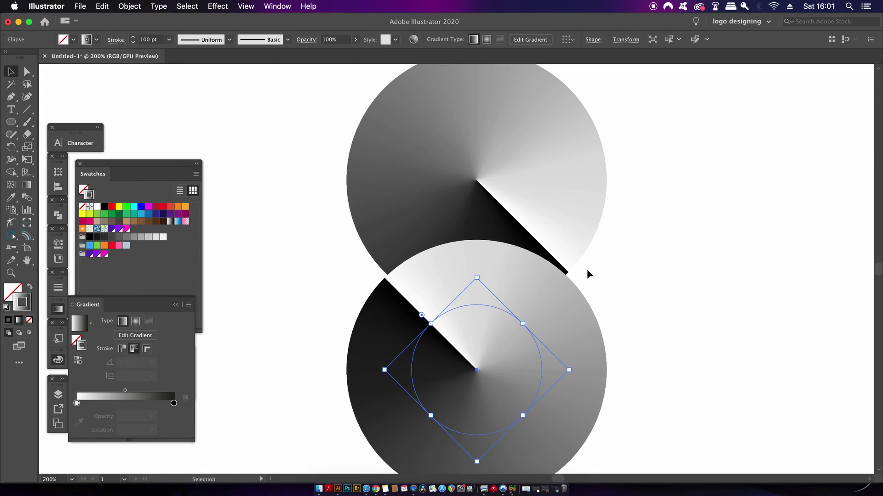
pyautogui.press('Up')
pyautogui.press('Up')
pyautogui.press('Up')
pyautogui.press('Up')
pyautogui.press('Up')
pyautogui.press('Up')
pyautogui.press('Up')
pyautogui.press('Up')
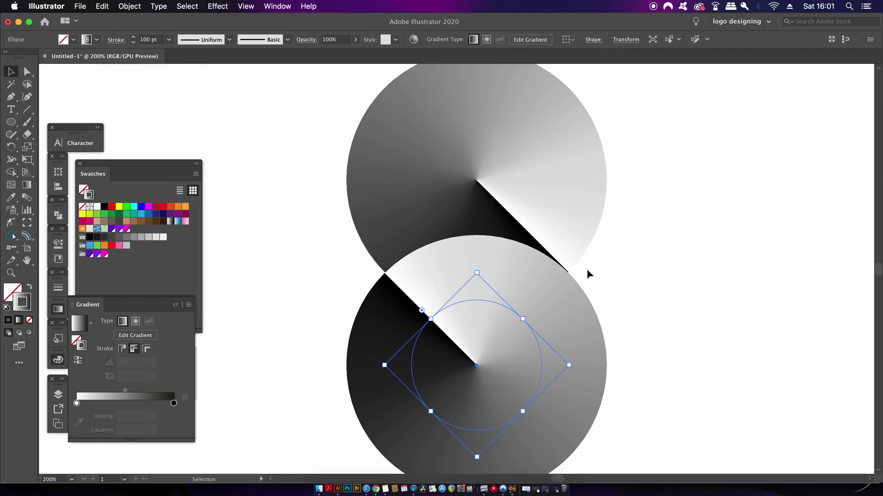
pyautogui.press('Up')
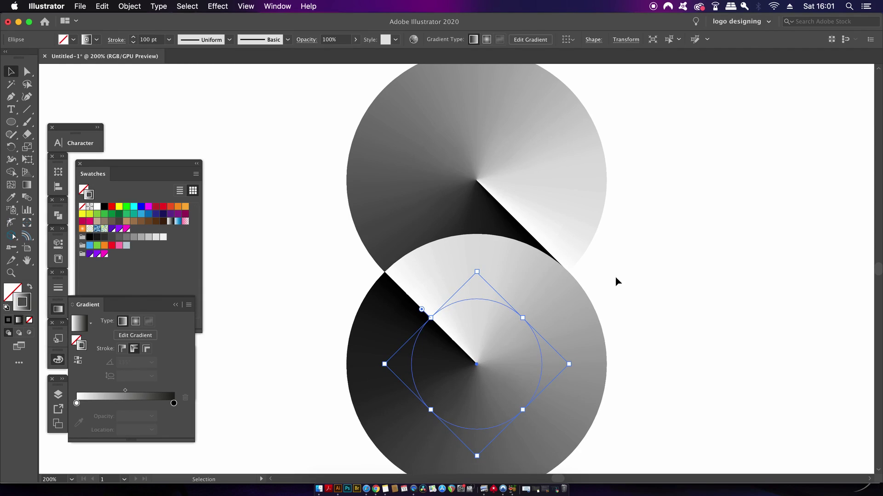
pyautogui.click(597, 284)
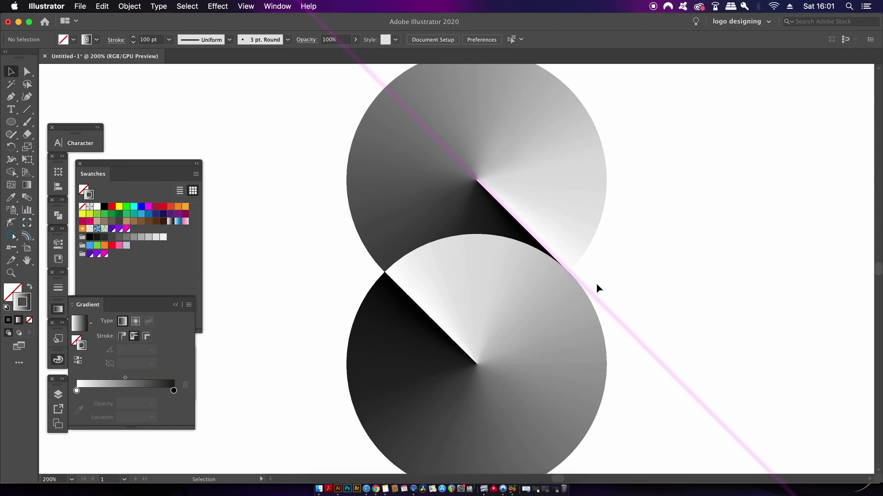
pyautogui.scroll(-1, 597, 289)
pyautogui.moveTo(597, 289)
pyautogui.mouseDown()
pyautogui.moveTo(536, 291)
pyautogui.moveTo(557, 293)
pyautogui.mouseUp()
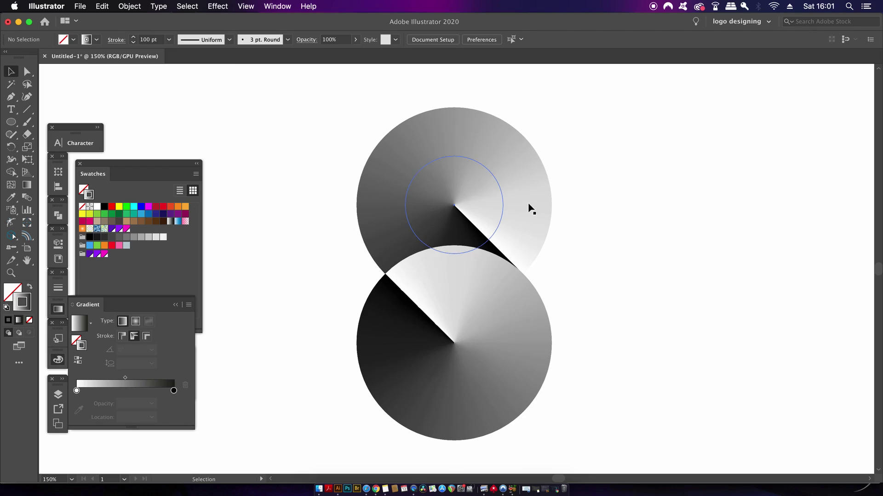
# - Set the upper circle's gradient end stop to the magenta swatch
pyautogui.click(446, 189)
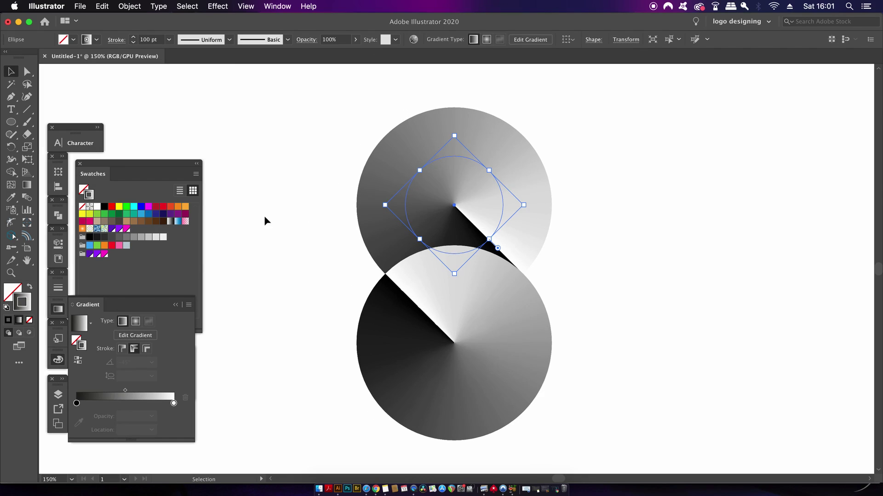
pyautogui.moveTo(153, 163); pyautogui.dragTo(175, 110)
pyautogui.click(174, 403)
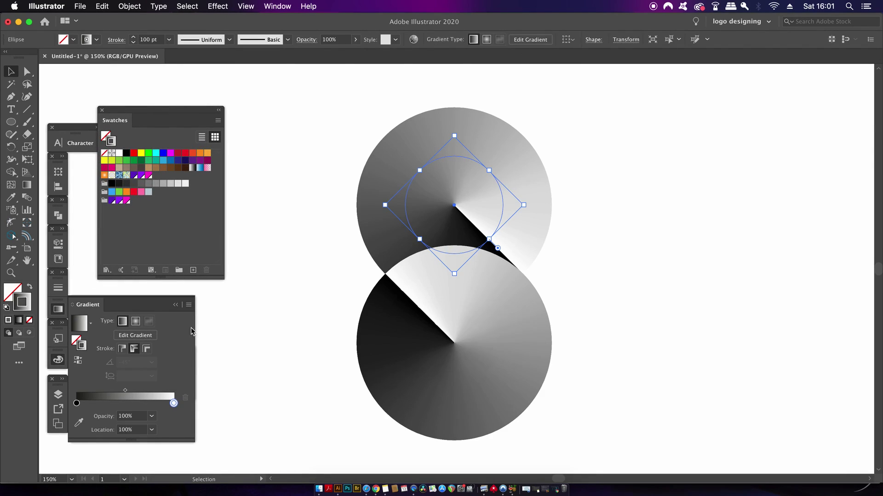
pyautogui.doubleClick(174, 403)
pyautogui.click(38, 323)
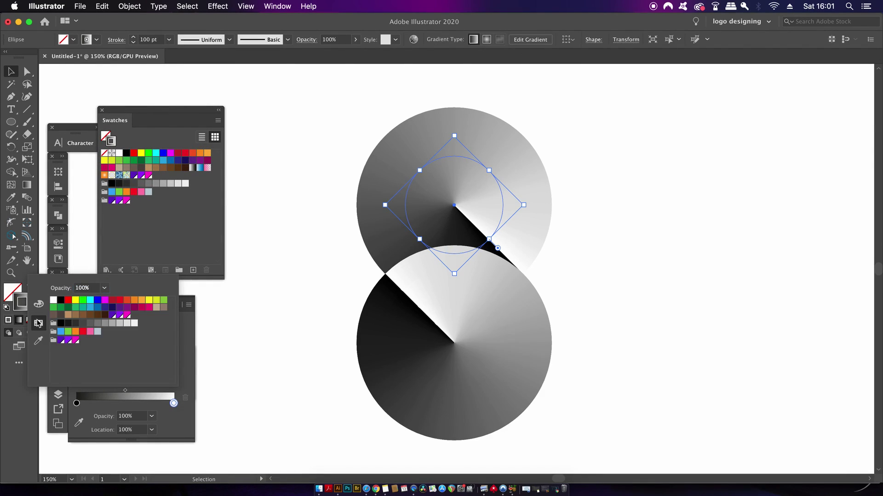
pyautogui.click(75, 342)
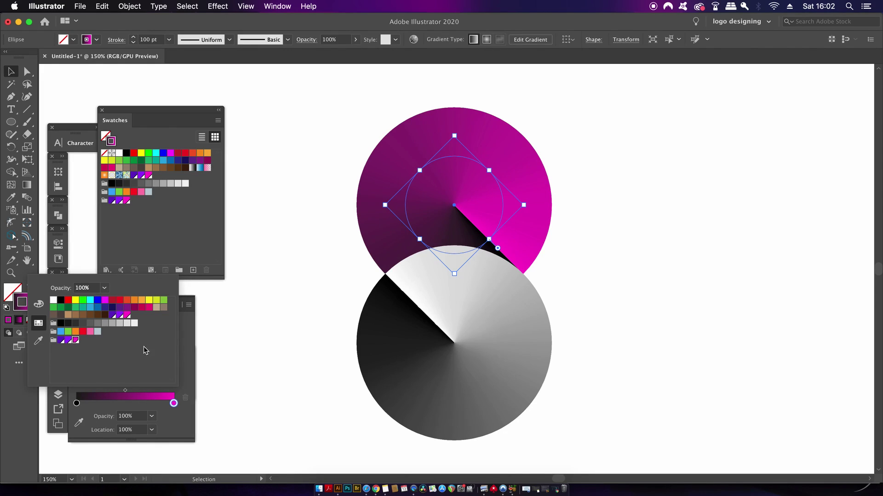
# - Set the upper circle's gradient start stop to the purple swatch
pyautogui.click(76, 404)
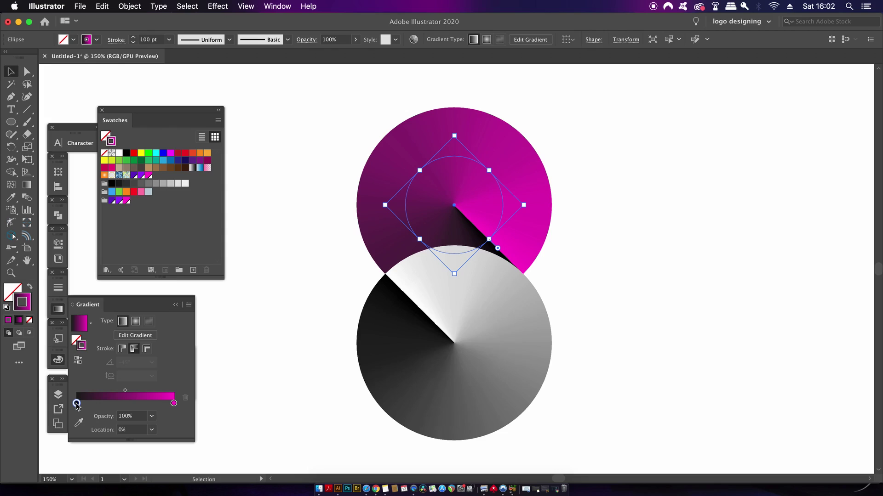
pyautogui.doubleClick(76, 405)
pyautogui.click(69, 340)
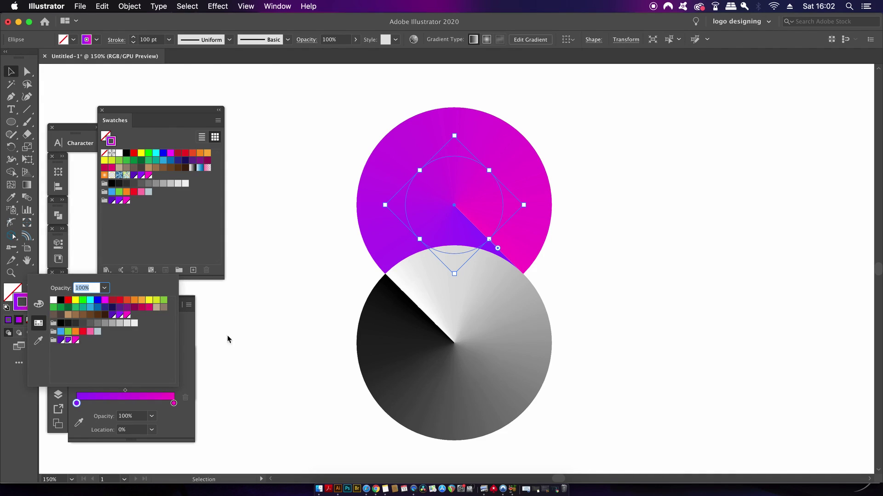
pyautogui.click(448, 348)
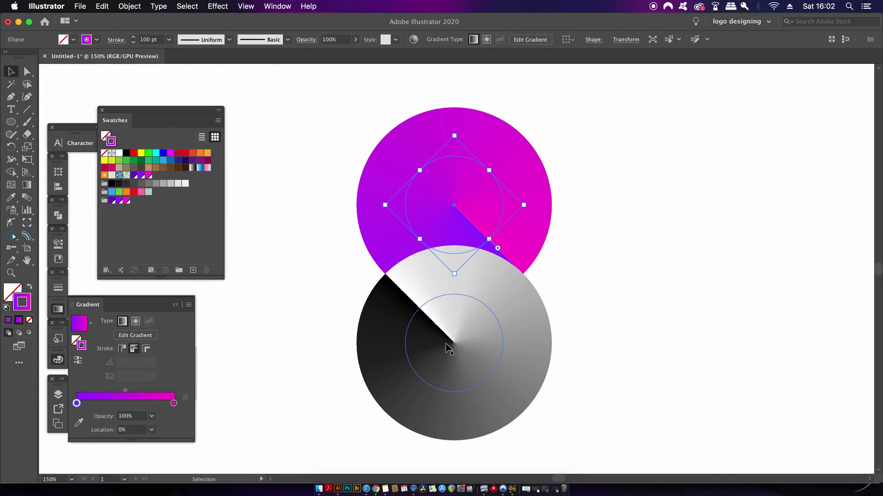
# - Set the lower circle's gradient start and end stops to two purple swatches
pyautogui.doubleClick(76, 403)
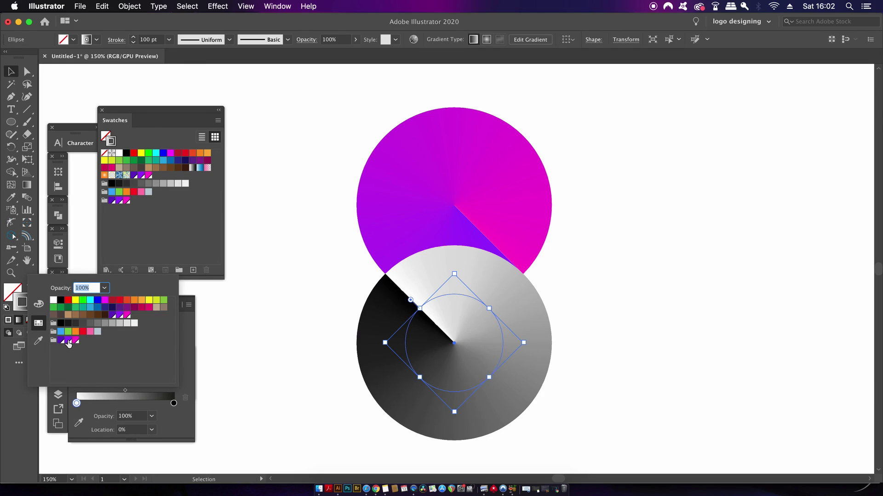
pyautogui.click(69, 341)
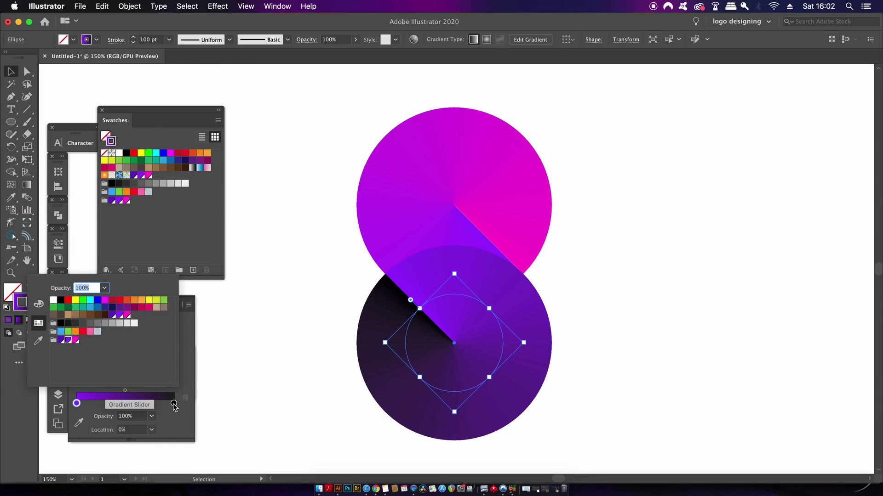
pyautogui.click(173, 405)
pyautogui.doubleClick(174, 404)
pyautogui.click(61, 340)
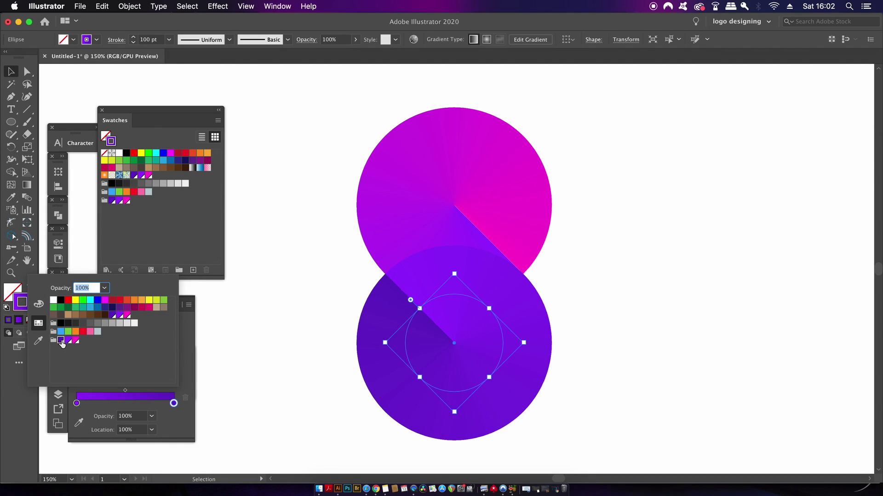
pyautogui.click(256, 333)
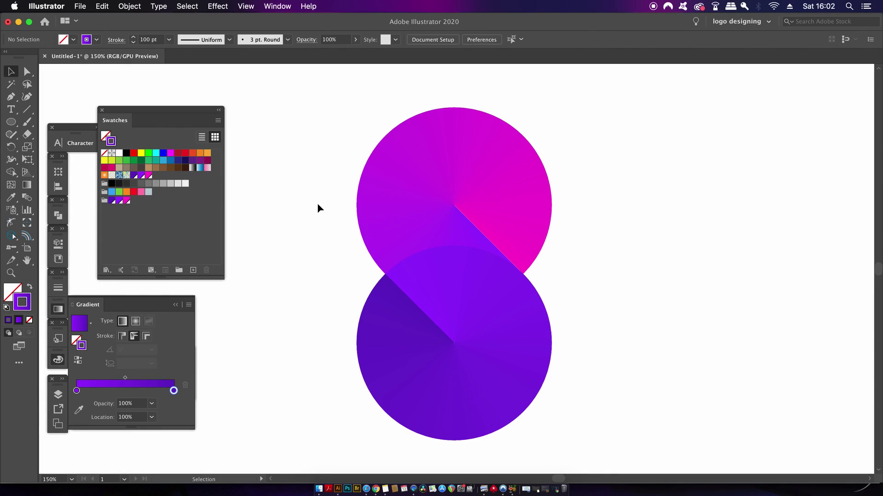
# - Shift the upper gradient's midpoint to about 67% and add a purple stop at 29%
pyautogui.click(459, 194)
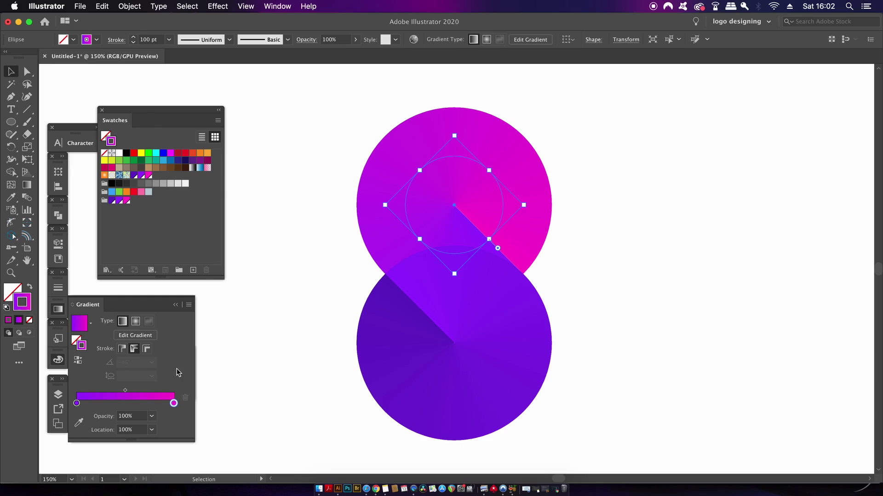
pyautogui.click(125, 391)
pyautogui.moveTo(126, 393); pyautogui.dragTo(145, 394)
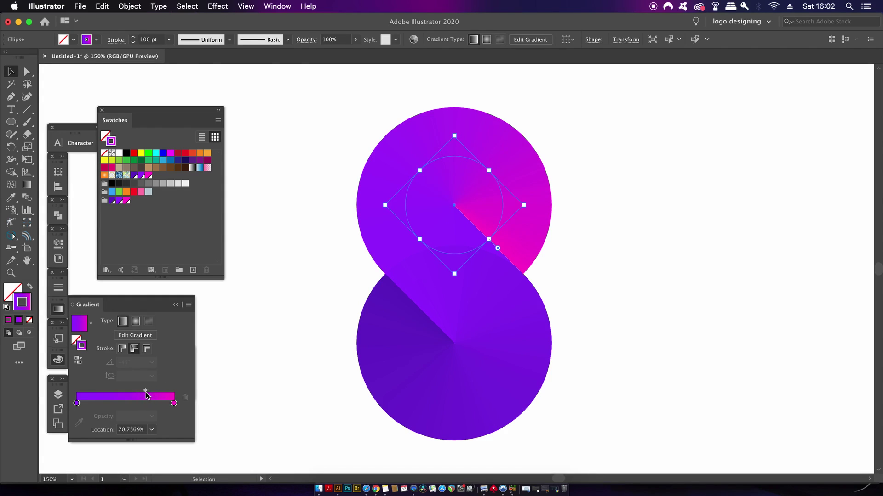
pyautogui.click(105, 403)
pyautogui.doubleClick(104, 403)
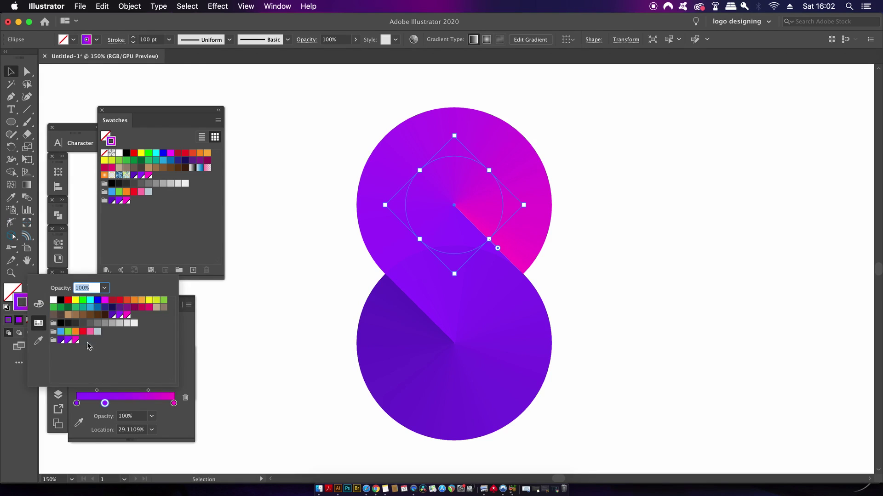
pyautogui.click(68, 341)
pyautogui.click(267, 324)
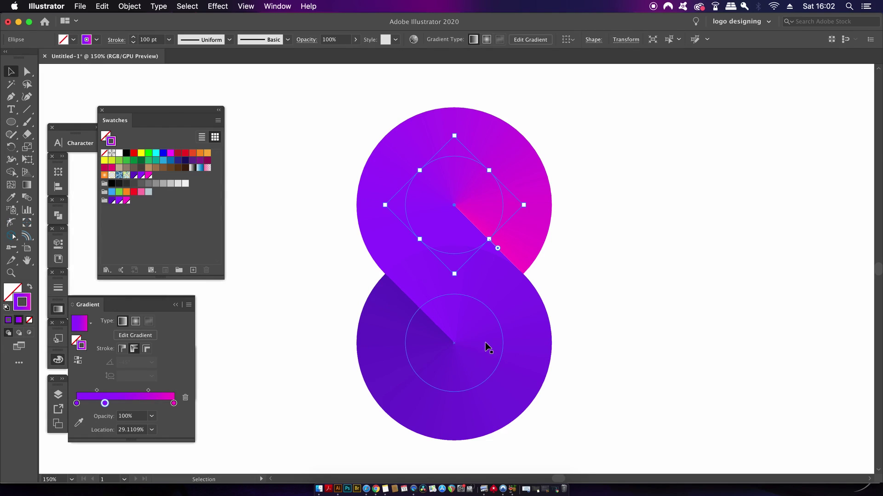
# - Inspect the lower circle's middle violet gradient stop, then clear the selection
pyautogui.click(489, 348)
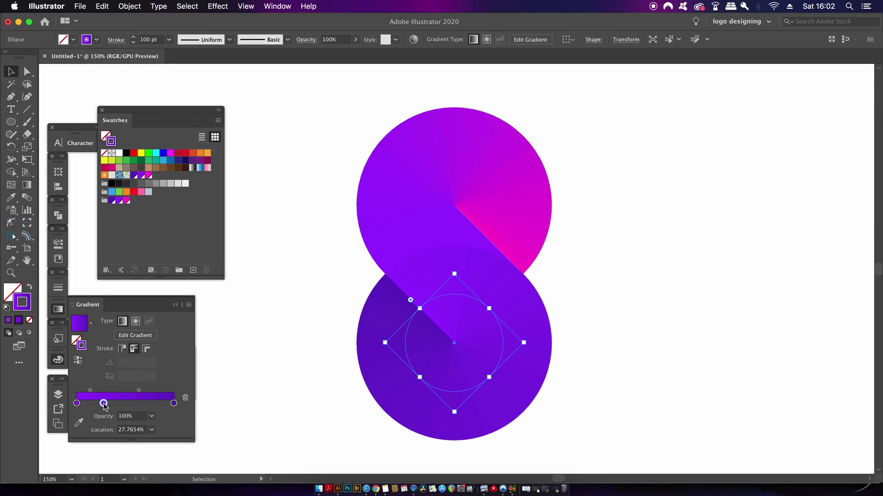
pyautogui.doubleClick(103, 404)
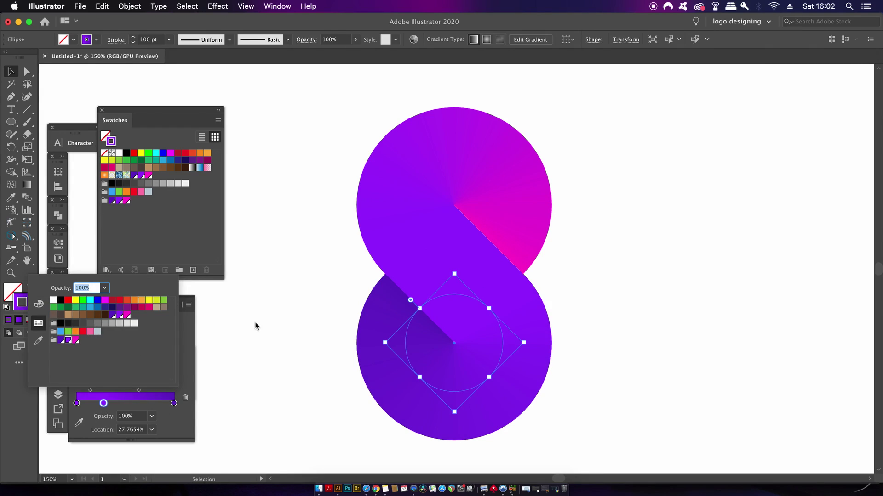
pyautogui.click(276, 326)
pyautogui.click(351, 261)
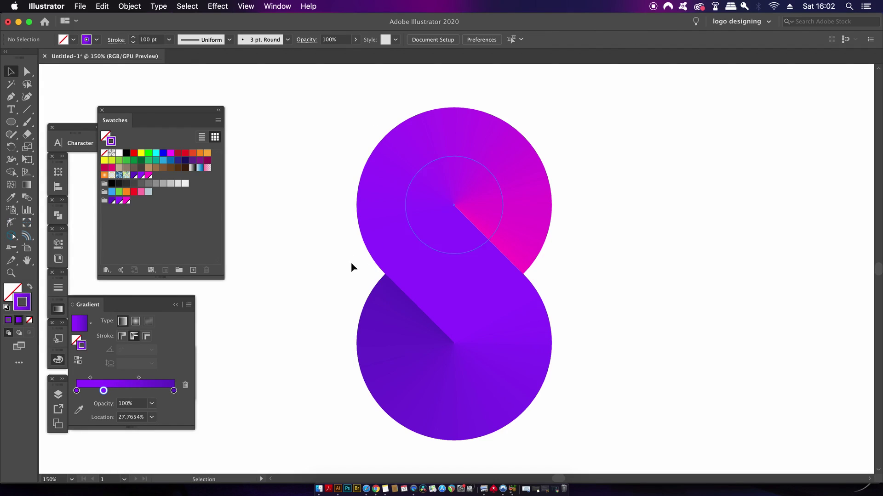
# - Fine-tune the upper end stop in HSB to violet-magenta, about 292° hue, 82% saturation
pyautogui.click(484, 164)
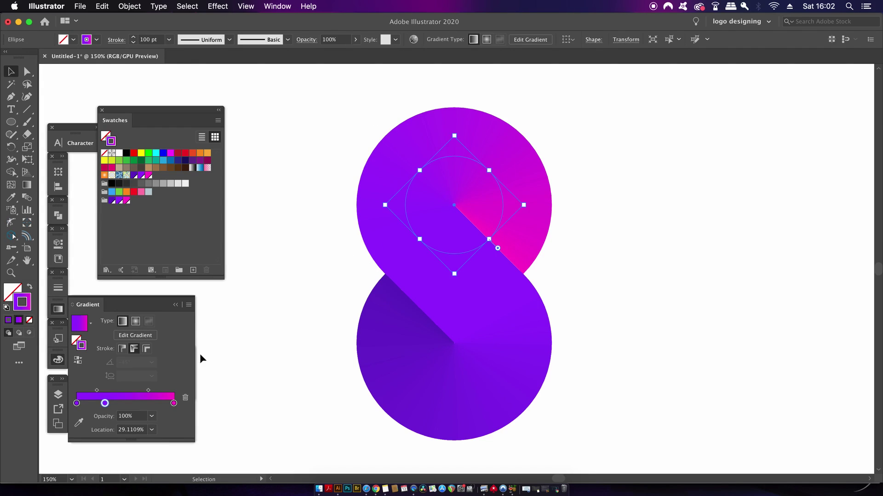
pyautogui.doubleClick(174, 403)
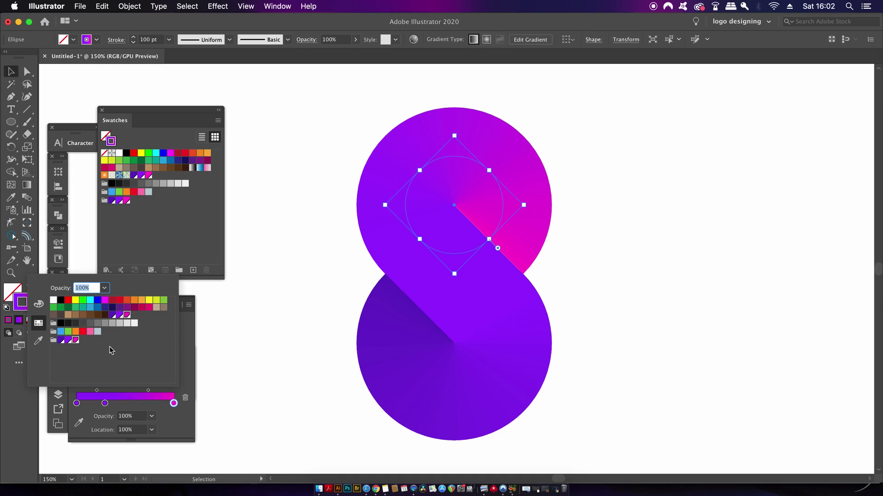
pyautogui.click(38, 306)
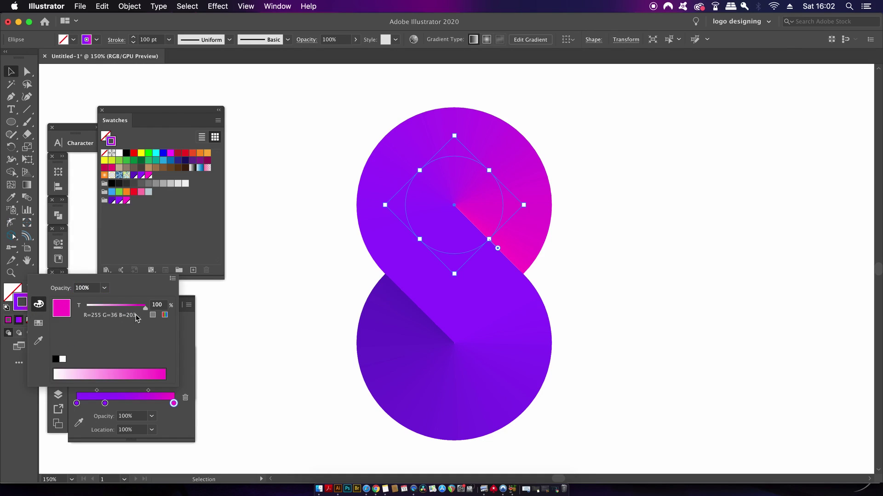
pyautogui.click(173, 279)
pyautogui.click(185, 307)
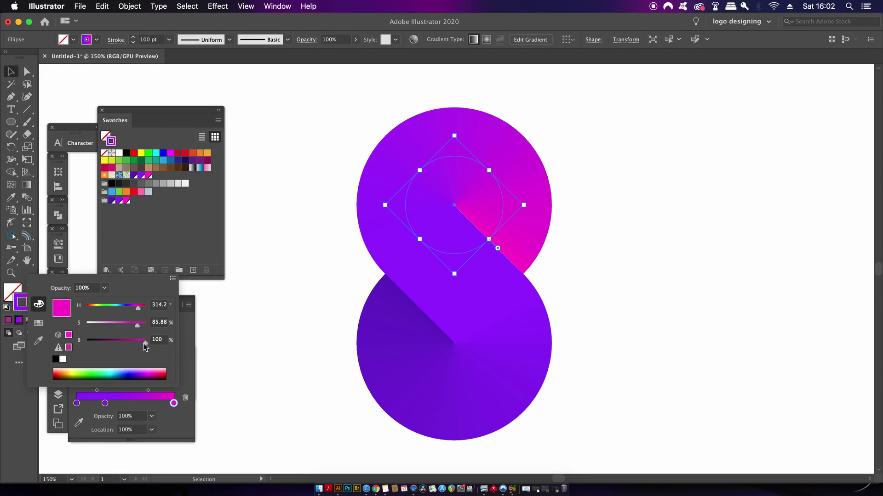
pyautogui.moveTo(144, 344); pyautogui.dragTo(135, 312)
pyautogui.click(231, 363)
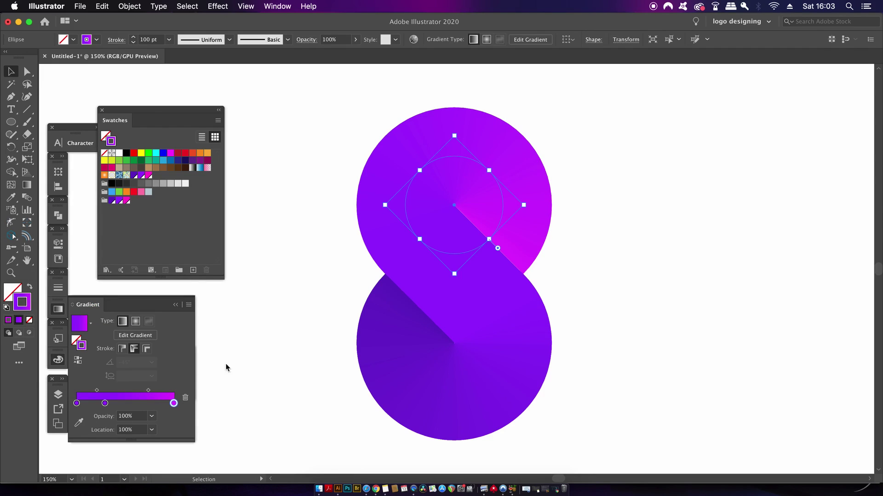
pyautogui.click(423, 381)
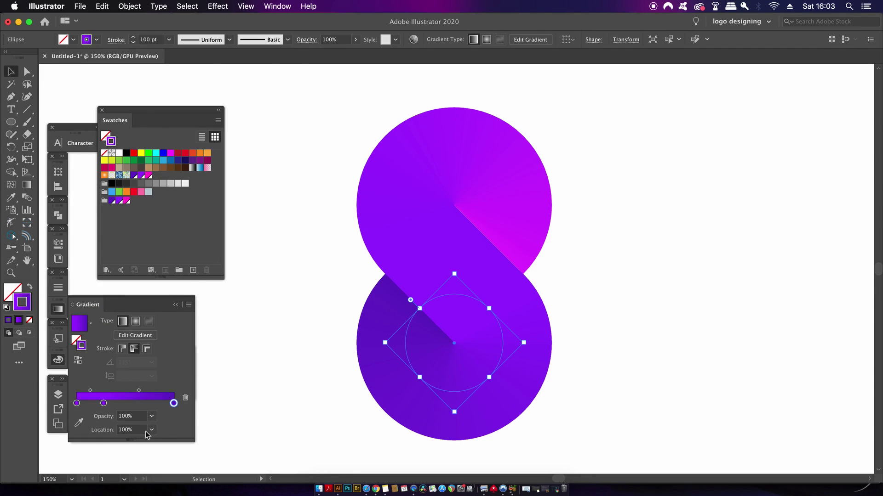
# - Darken the lower circle's end stop to about 38% brightness and move its midpoint near 58%
pyautogui.doubleClick(173, 403)
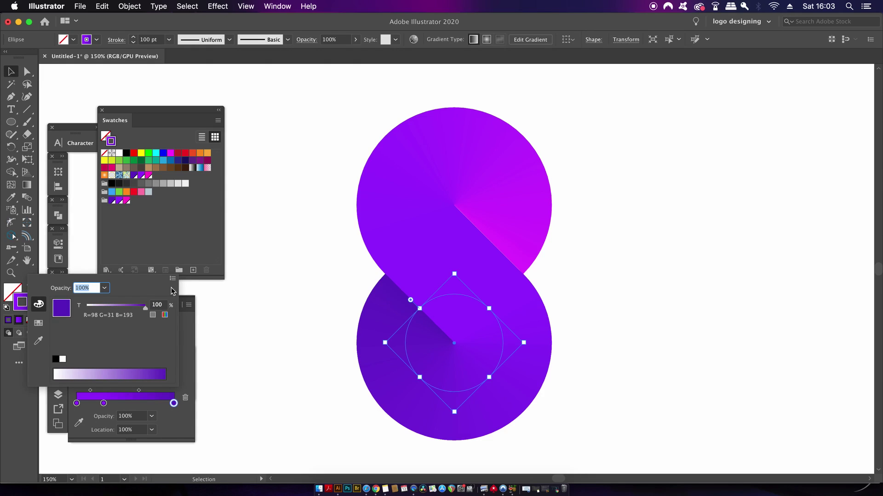
pyautogui.click(173, 278)
pyautogui.click(188, 307)
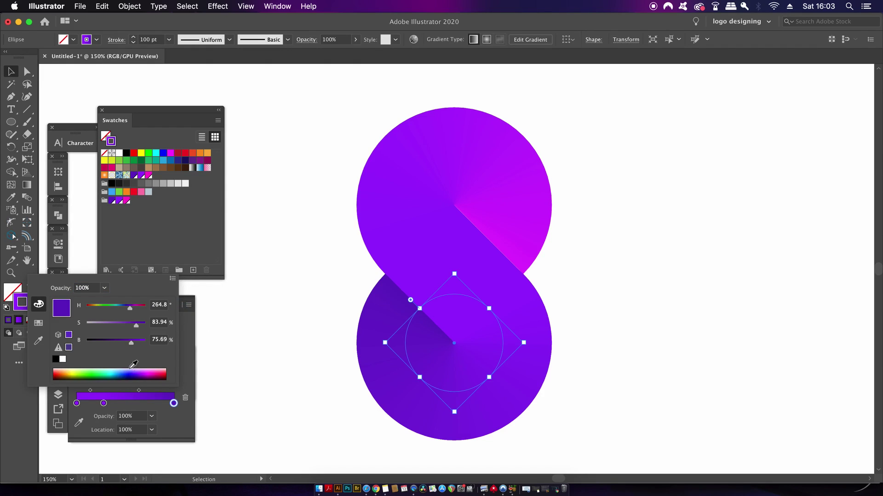
pyautogui.moveTo(131, 341); pyautogui.dragTo(125, 345)
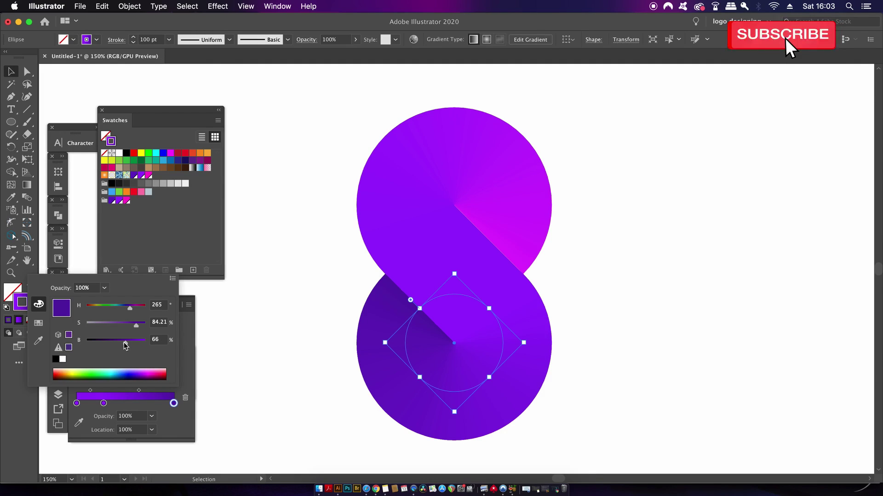
pyautogui.moveTo(125, 344); pyautogui.dragTo(111, 347)
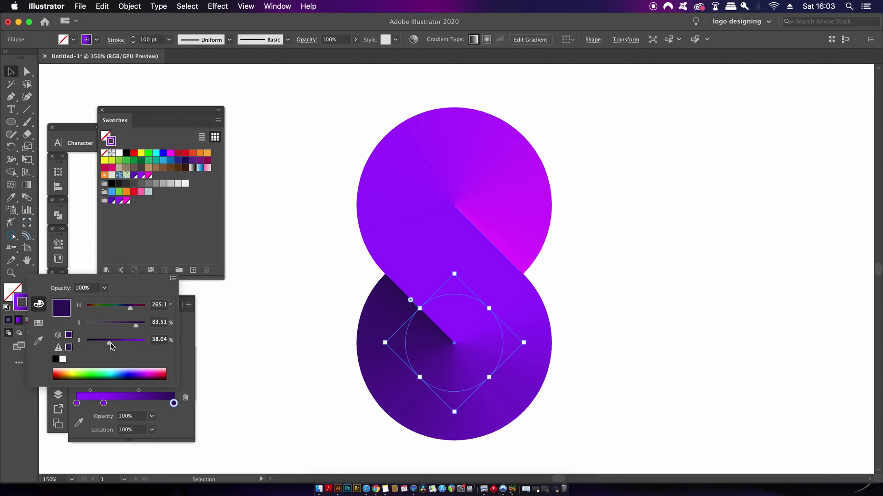
pyautogui.click(167, 414)
pyautogui.moveTo(139, 391); pyautogui.dragTo(146, 393)
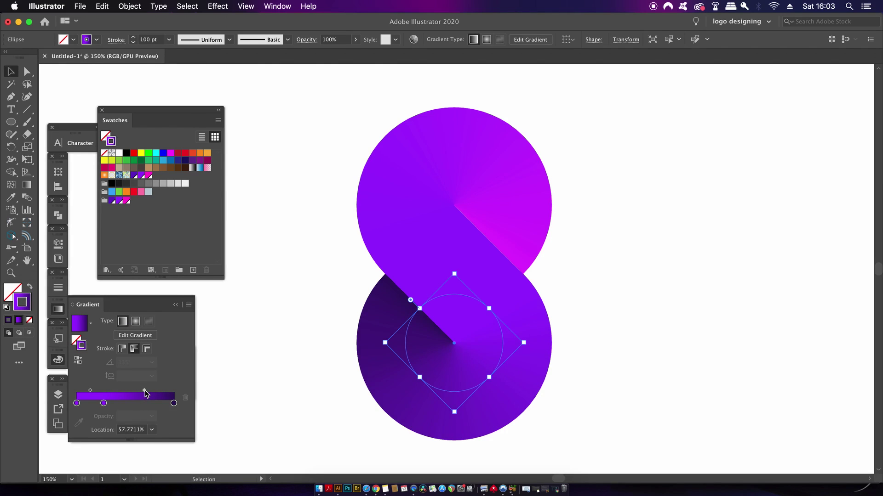
pyautogui.click(281, 383)
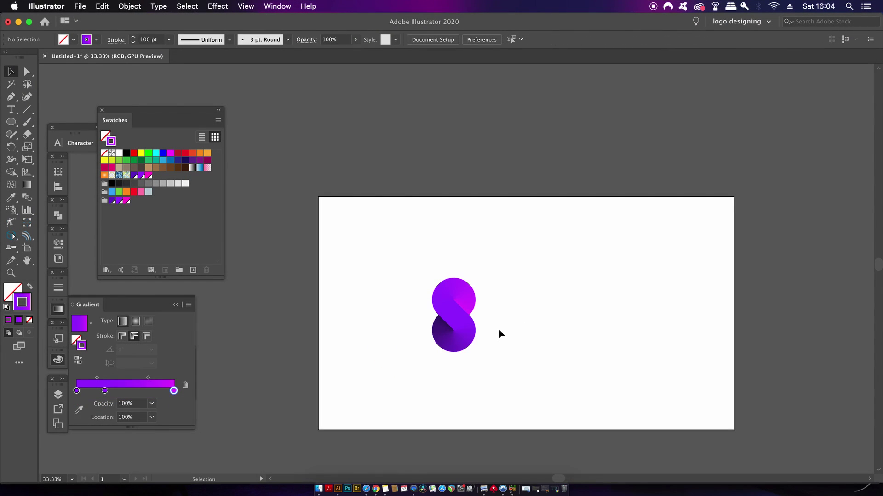
# - Expand the appearance of both logo circles into plain shapes
pyautogui.moveTo(526, 316); pyautogui.dragTo(470, 333)
pyautogui.moveTo(355, 261); pyautogui.dragTo(462, 426)
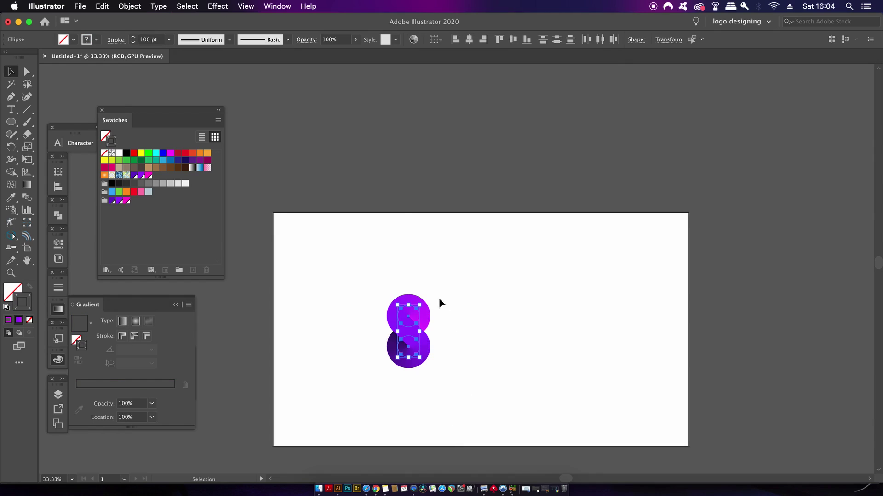
pyautogui.click(129, 6)
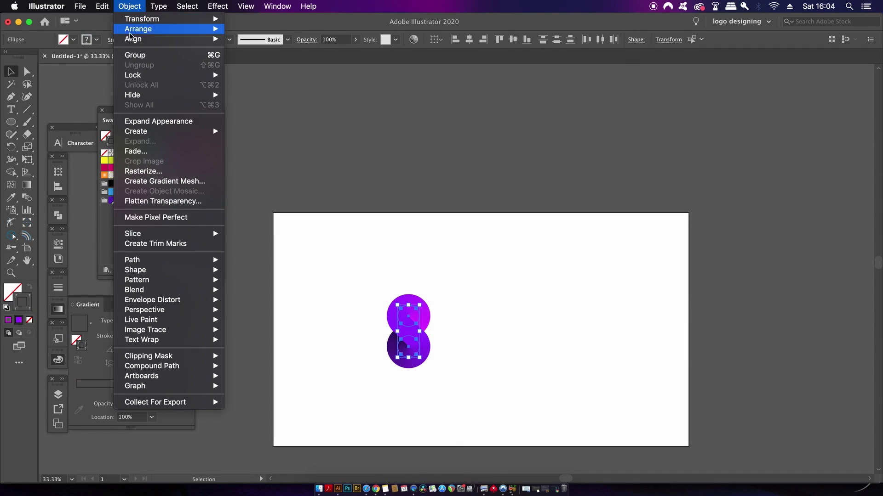
pyautogui.click(163, 122)
# - Scale up the expanded S logo on the purple background
pyautogui.click(483, 400)
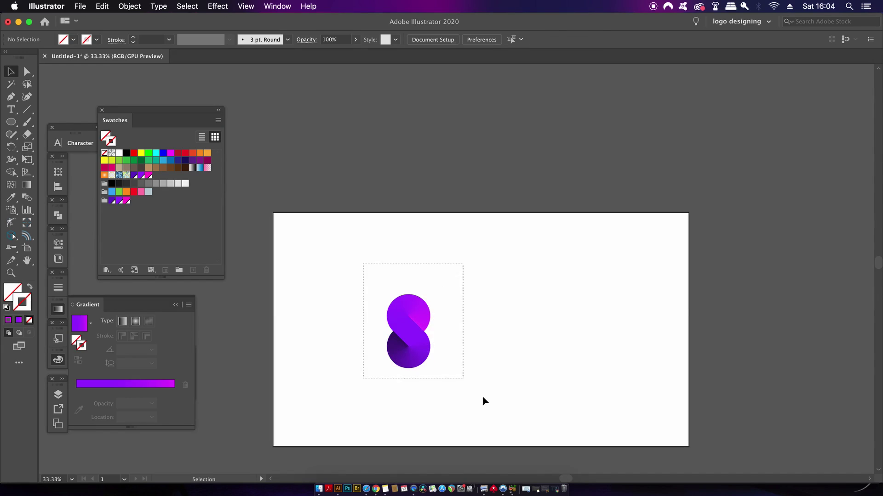
pyautogui.click(423, 306)
pyautogui.moveTo(430, 294); pyautogui.dragTo(469, 226)
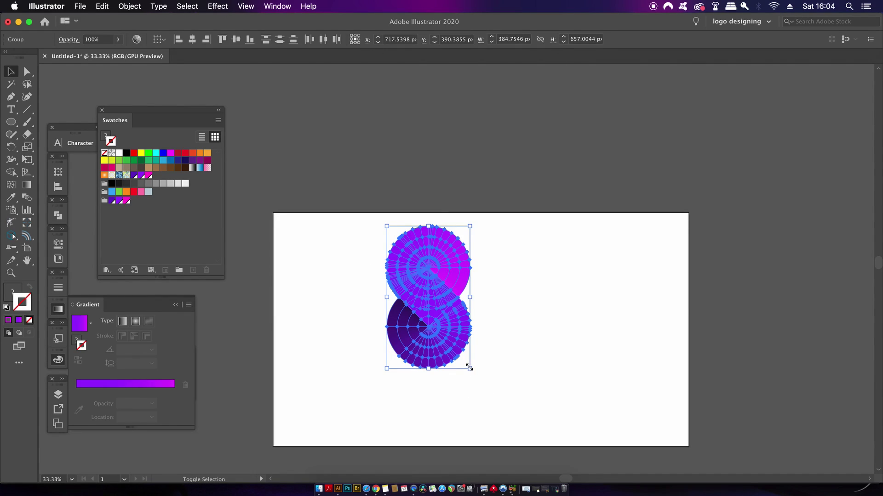
pyautogui.moveTo(469, 367); pyautogui.dragTo(524, 408)
pyautogui.click(567, 365)
pyautogui.moveTo(566, 365); pyautogui.dragTo(536, 366)
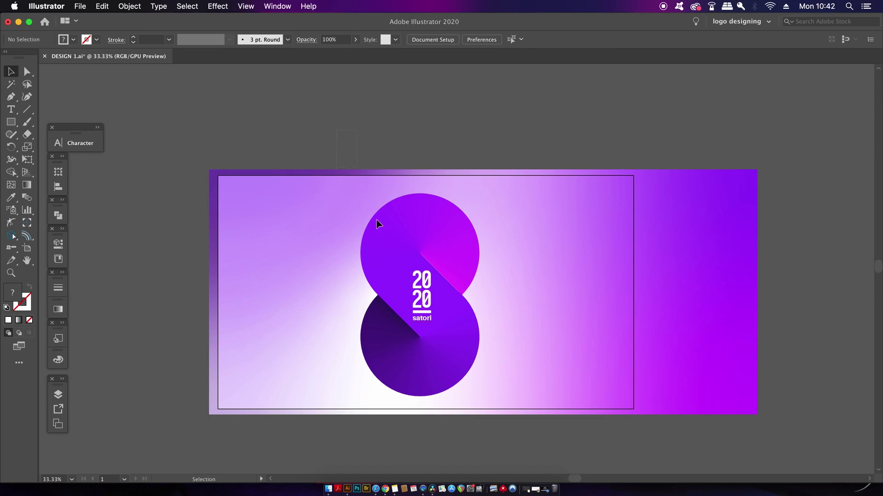
# - Delete the logo and select the gradient background rectangle
pyautogui.press('super+a')
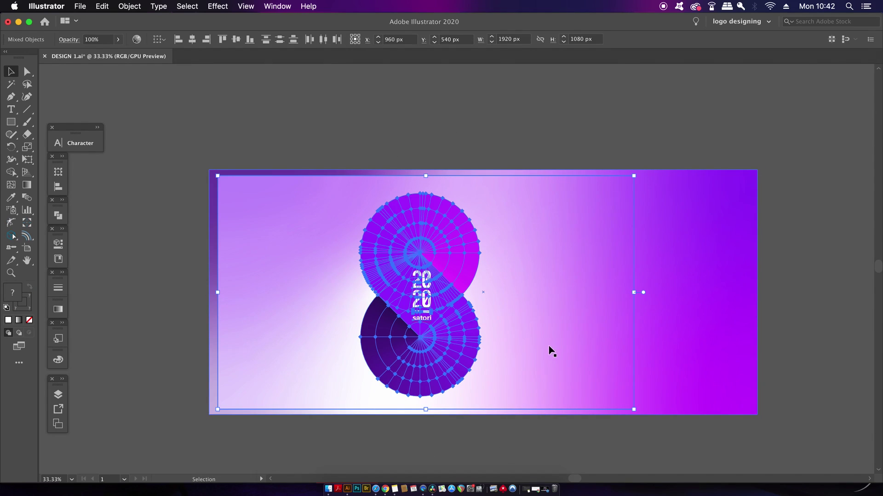
pyautogui.press('Delete')
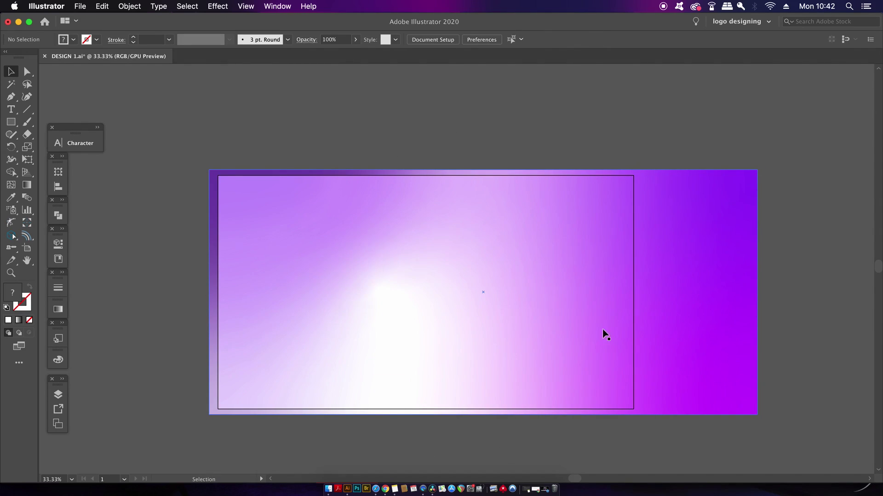
pyautogui.click(577, 311)
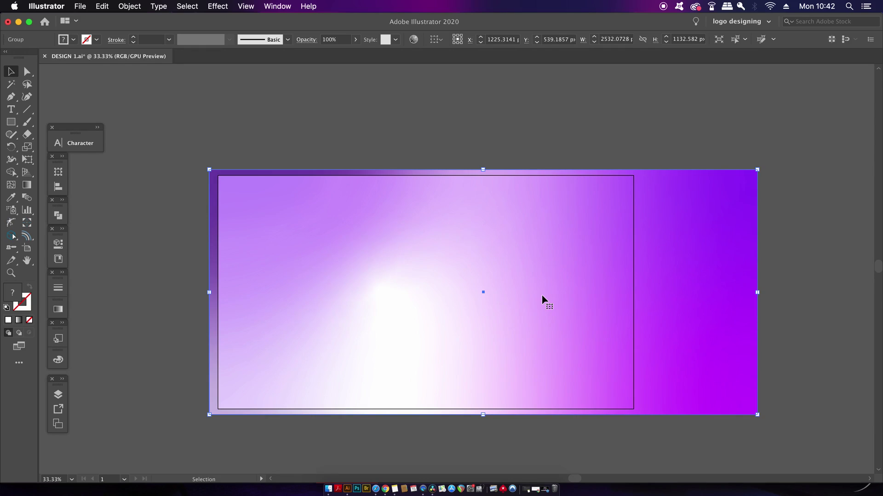
# - Select the background's top-left and bottom-right freeform gradient colour points with the Gradient tool
pyautogui.press('g')
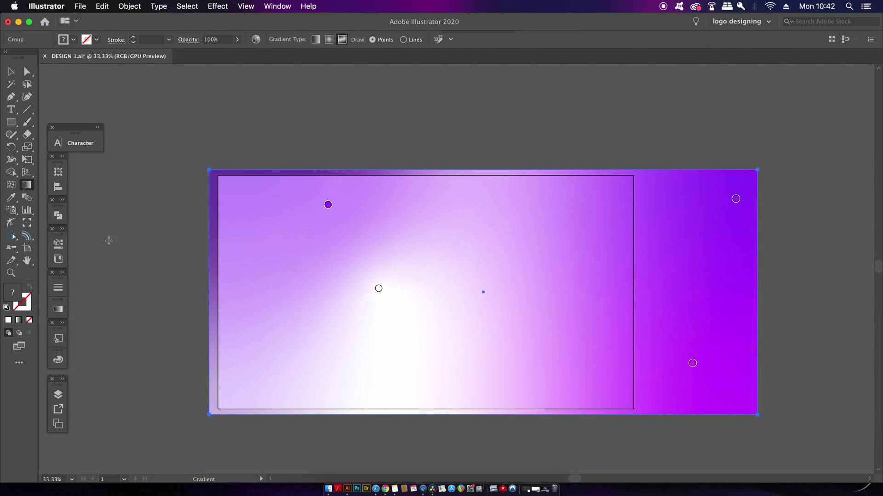
pyautogui.click(61, 315)
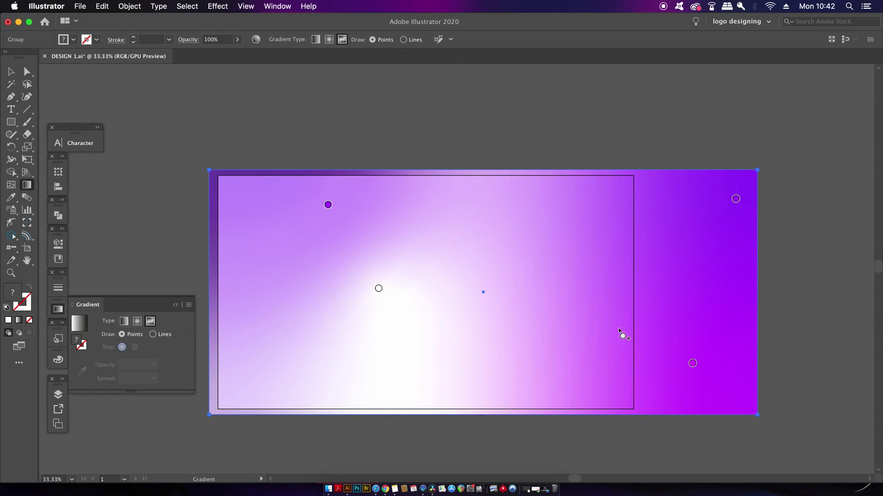
pyautogui.click(328, 204)
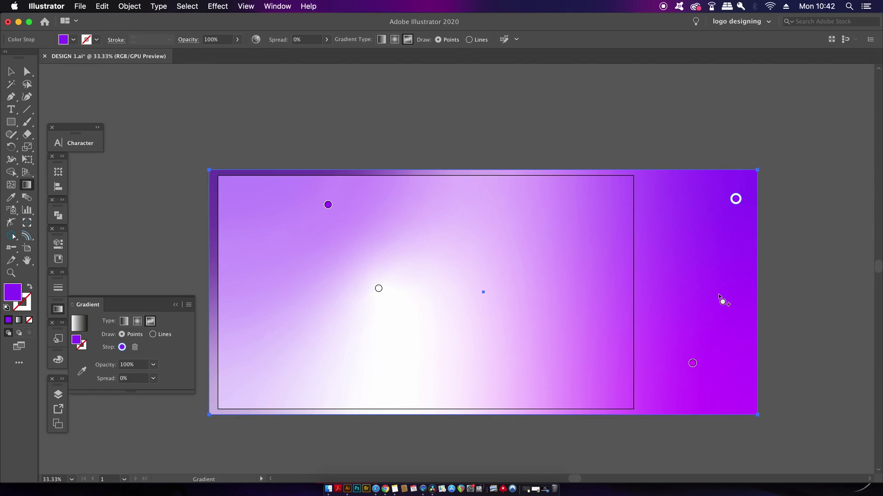
pyautogui.click(692, 363)
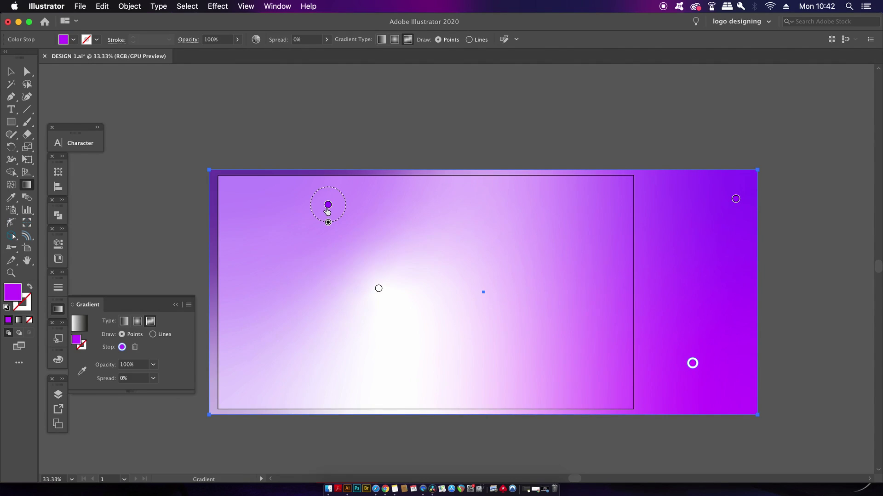